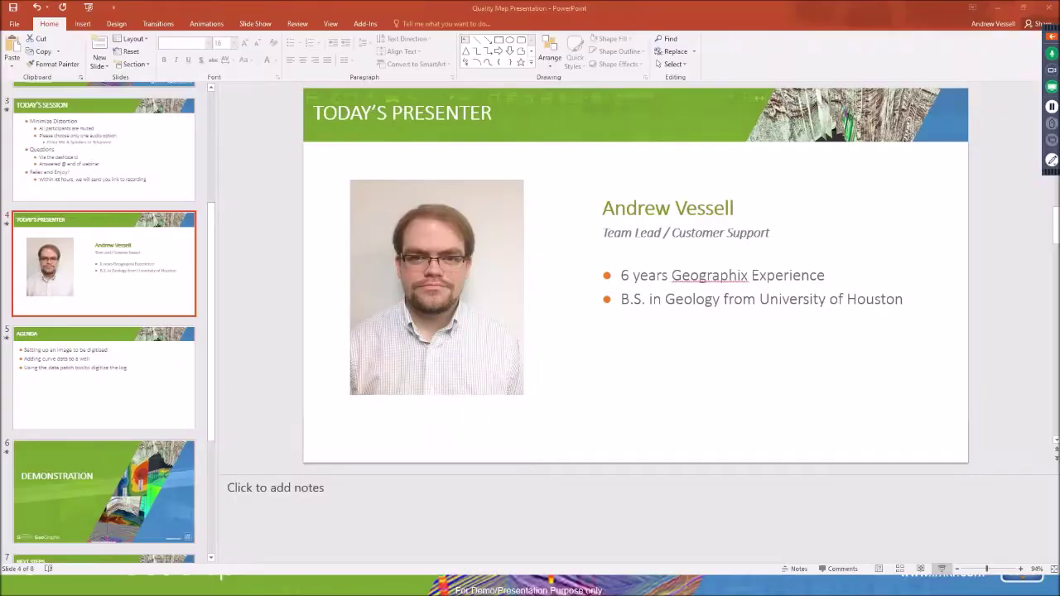
Step: Switch to DepthRegistration and examine the depth grid of the Compensated Neutron_Large log section 7500.00 - 12860.00 against the raster log
{"action": "key", "text": "alt+Tab"}
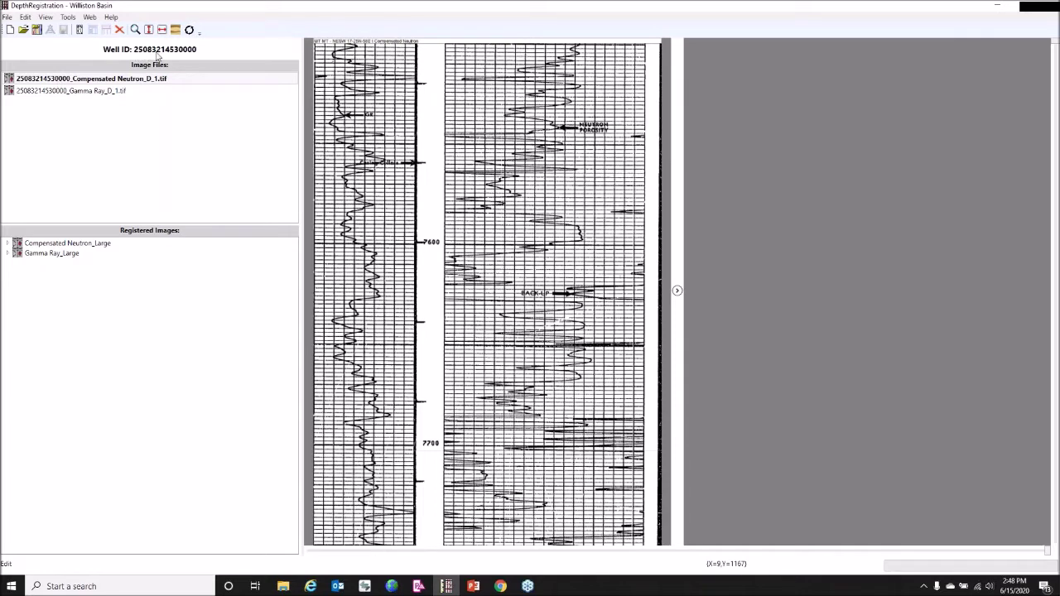
{"action": "left_click", "coordinate": [91, 96]}
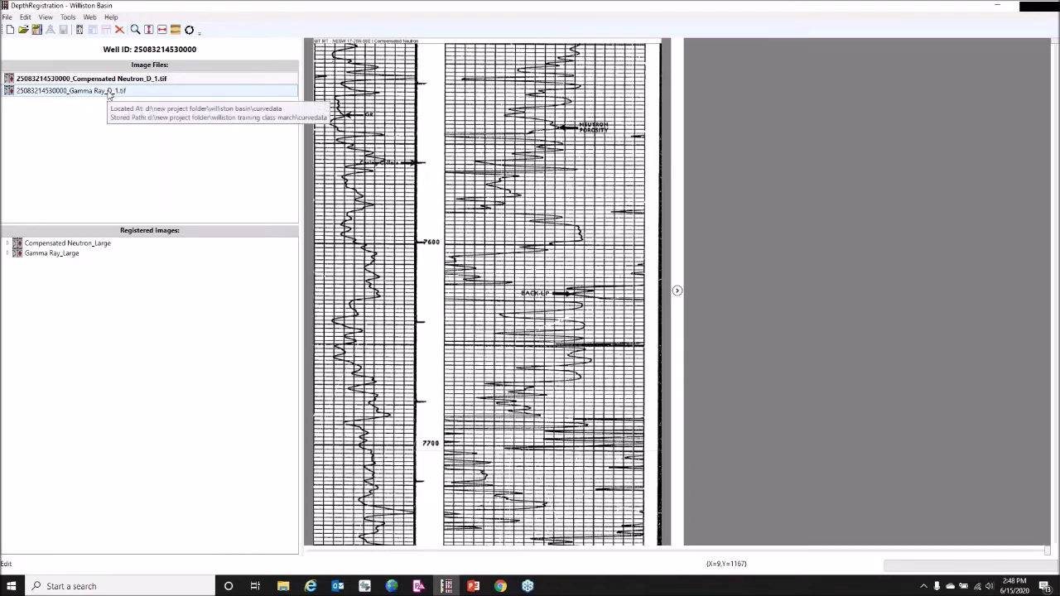
{"action": "double_click", "coordinate": [115, 91]}
{"action": "double_click", "coordinate": [120, 80]}
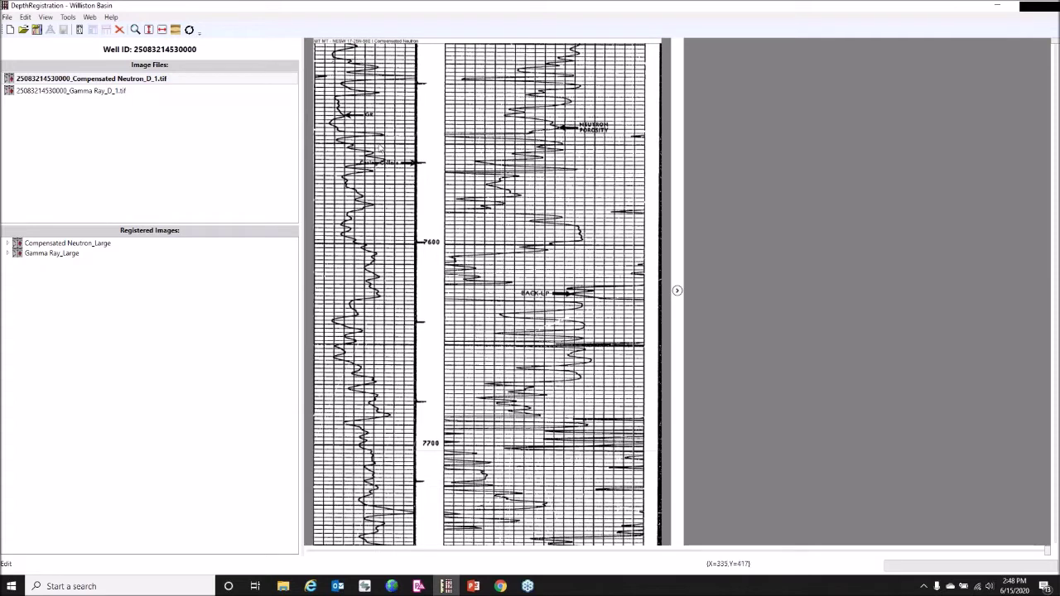
{"action": "left_click", "coordinate": [7, 244]}
{"action": "double_click", "coordinate": [50, 253]}
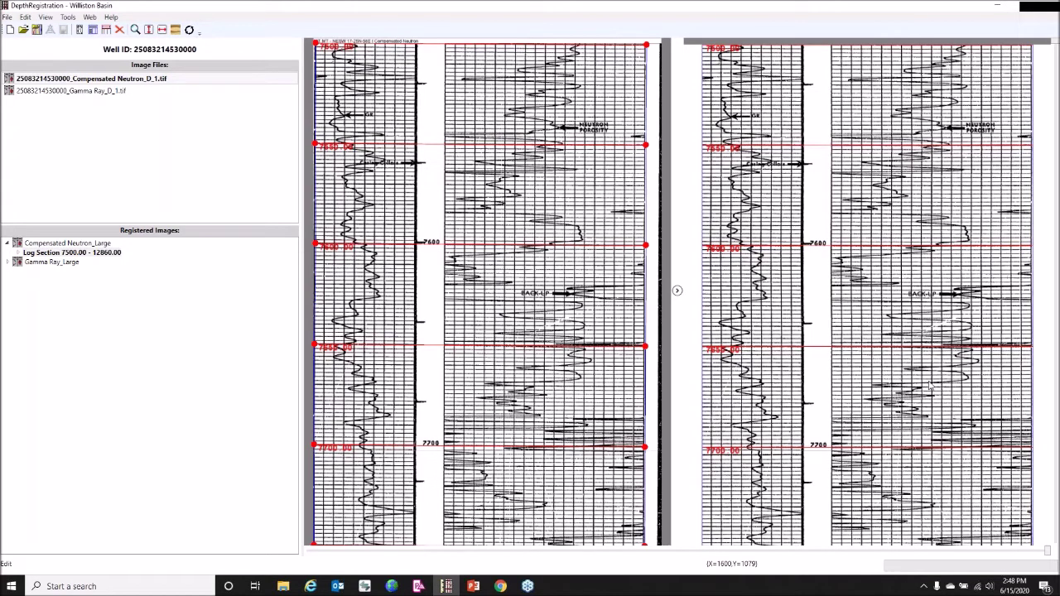
{"action": "scroll", "coordinate": [906, 271], "scroll_direction": "down", "scroll_amount": 8}
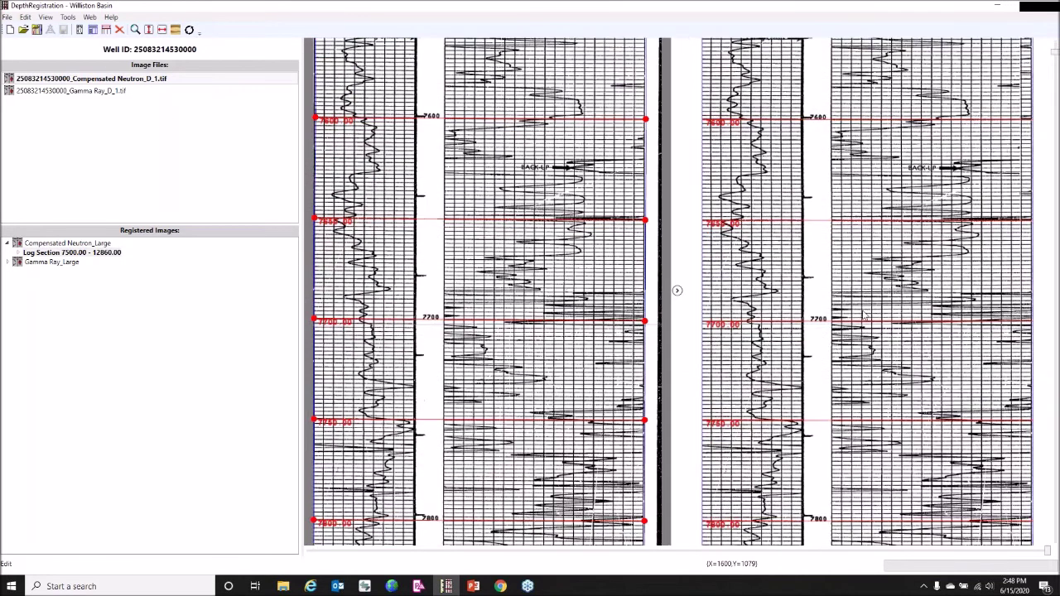
{"action": "scroll", "coordinate": [862, 318], "scroll_direction": "down", "scroll_amount": 6}
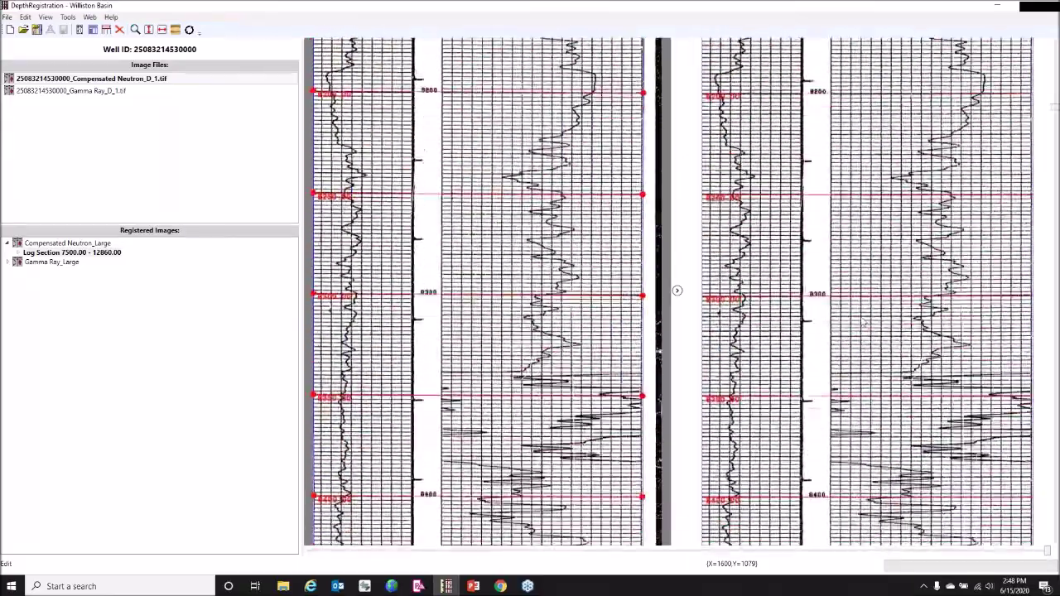
{"action": "scroll", "coordinate": [864, 322], "scroll_direction": "up", "scroll_amount": 12}
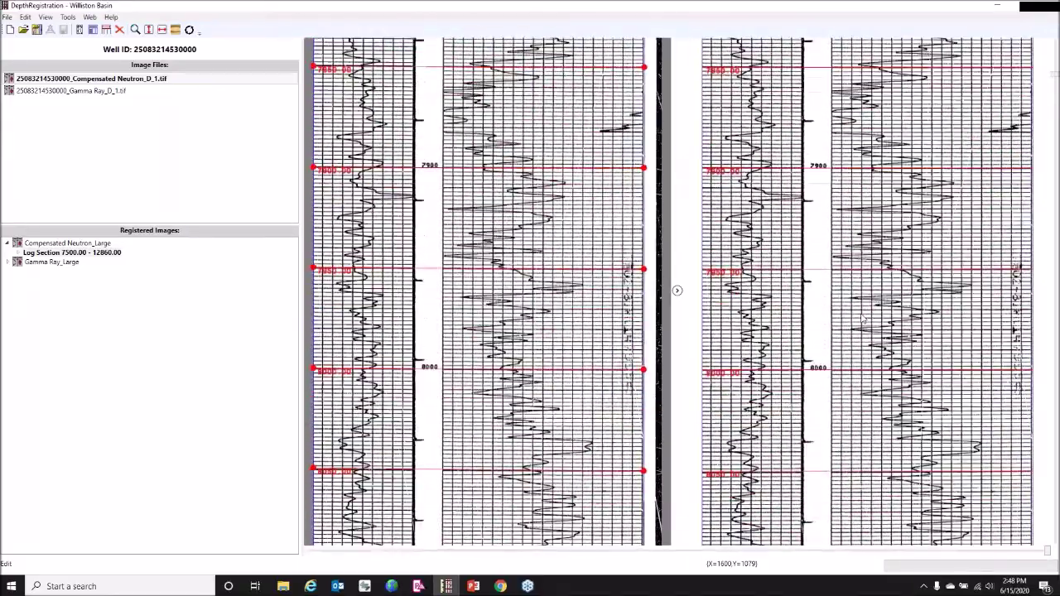
{"action": "scroll", "coordinate": [864, 322], "scroll_direction": "up", "scroll_amount": 3}
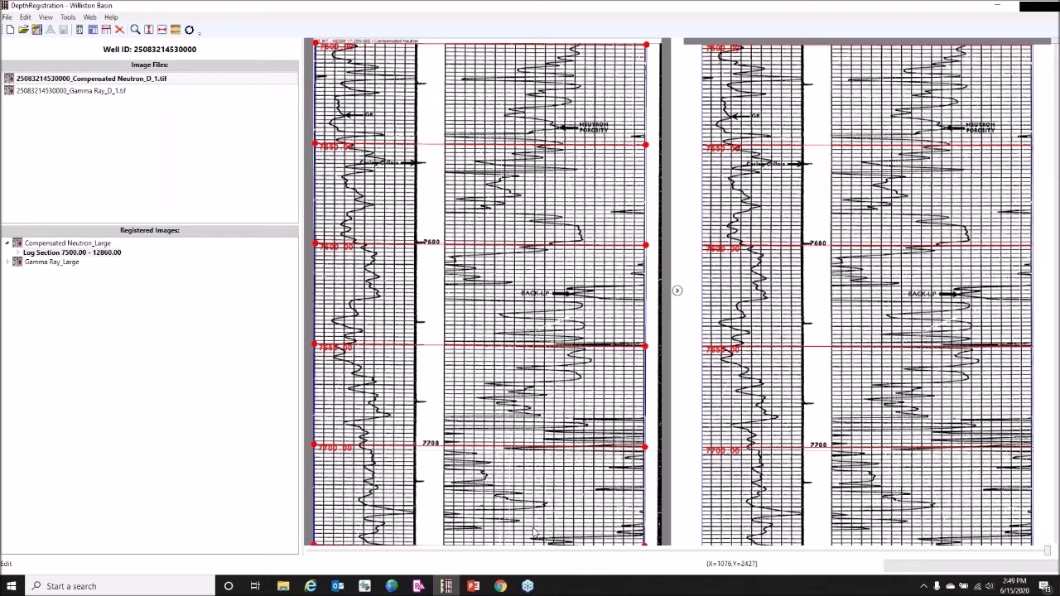
Step: Switch to GVERSE Petrophysics and check which curves the well's DepthOnly curve set contains
{"action": "left_click", "coordinate": [418, 586]}
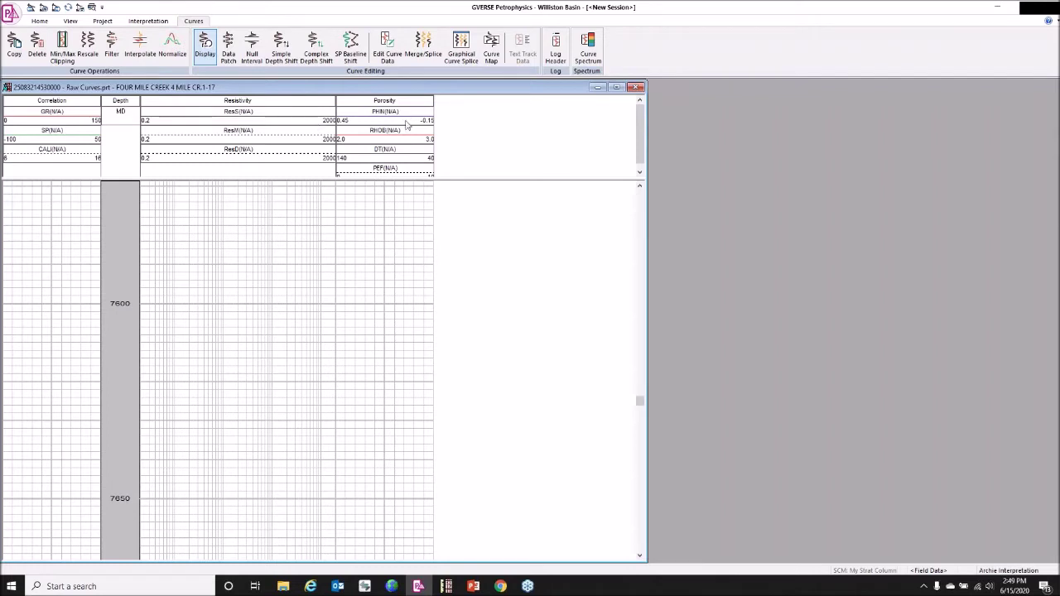
{"action": "left_click", "coordinate": [394, 60]}
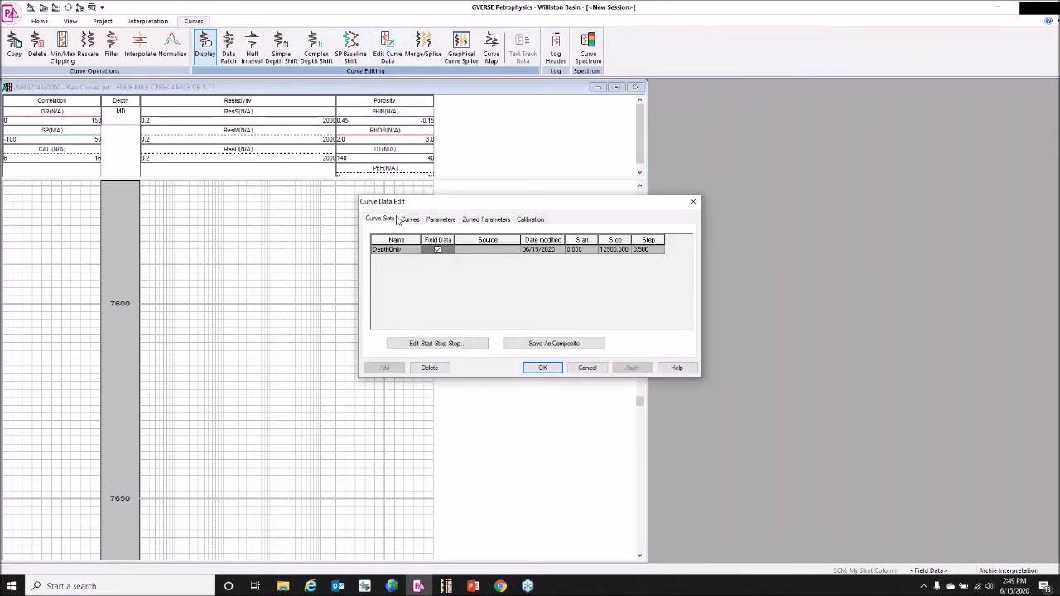
{"action": "left_click", "coordinate": [416, 219]}
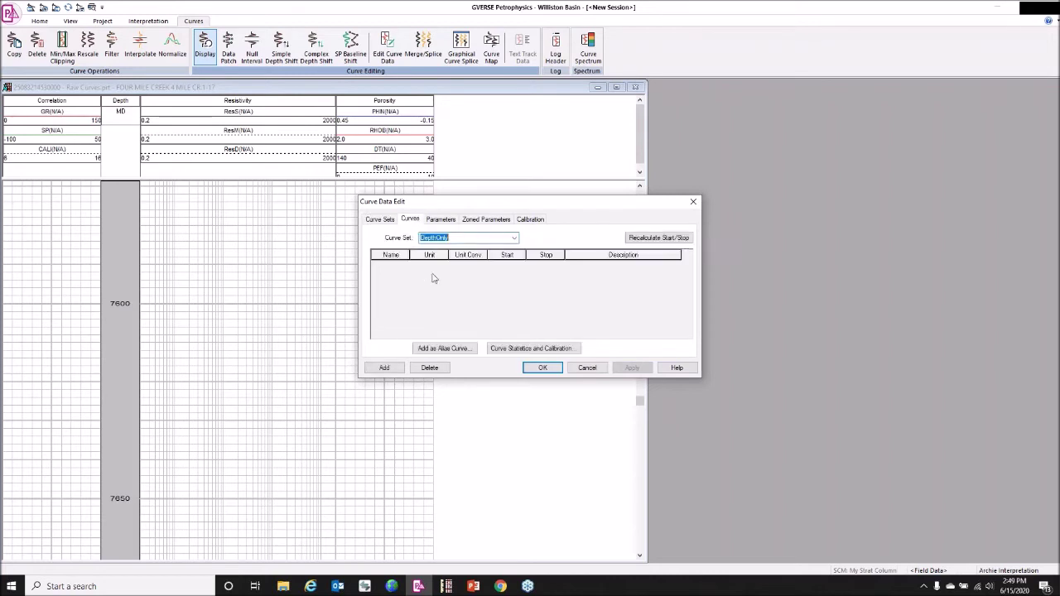
{"action": "left_click", "coordinate": [588, 370]}
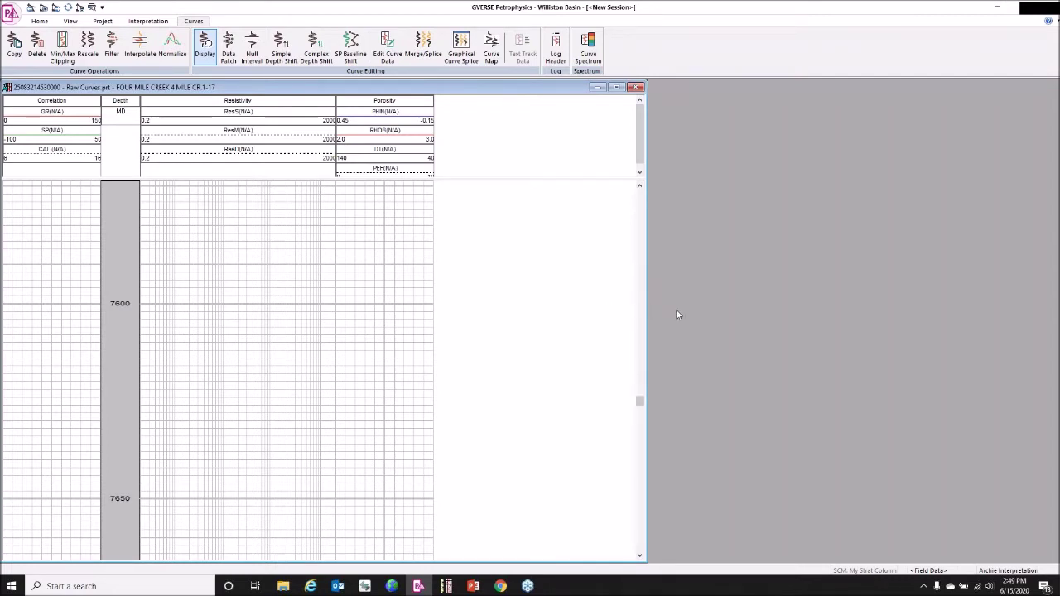
Step: Widen the Raw Curves log window slightly and add an image track beside the Porosity track
{"action": "left_click_drag", "start_coordinate": [646, 306], "coordinate": [683, 306]}
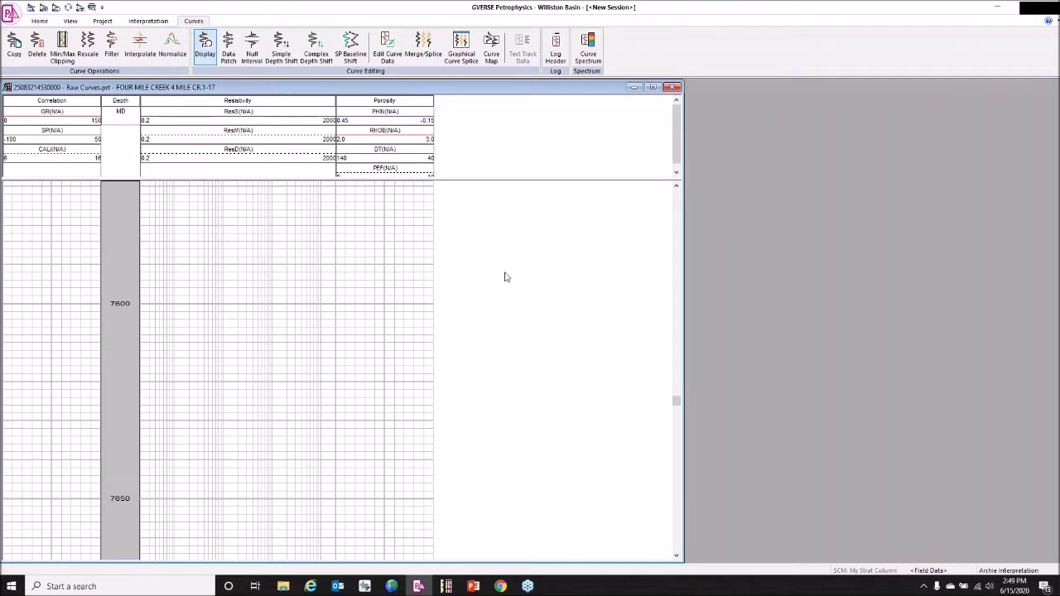
{"action": "right_click", "coordinate": [509, 303]}
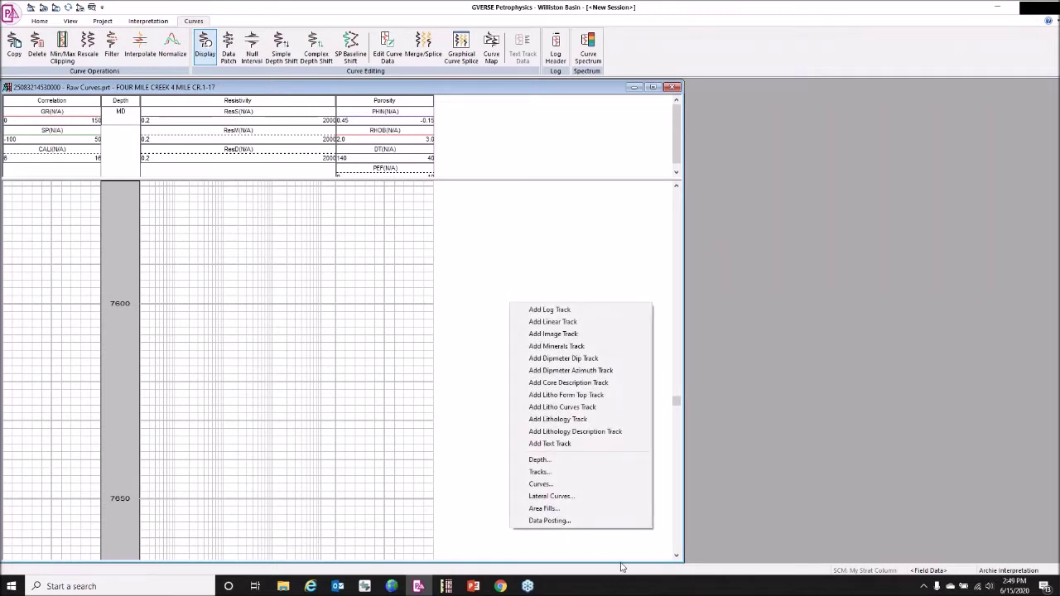
{"action": "left_click", "coordinate": [570, 335]}
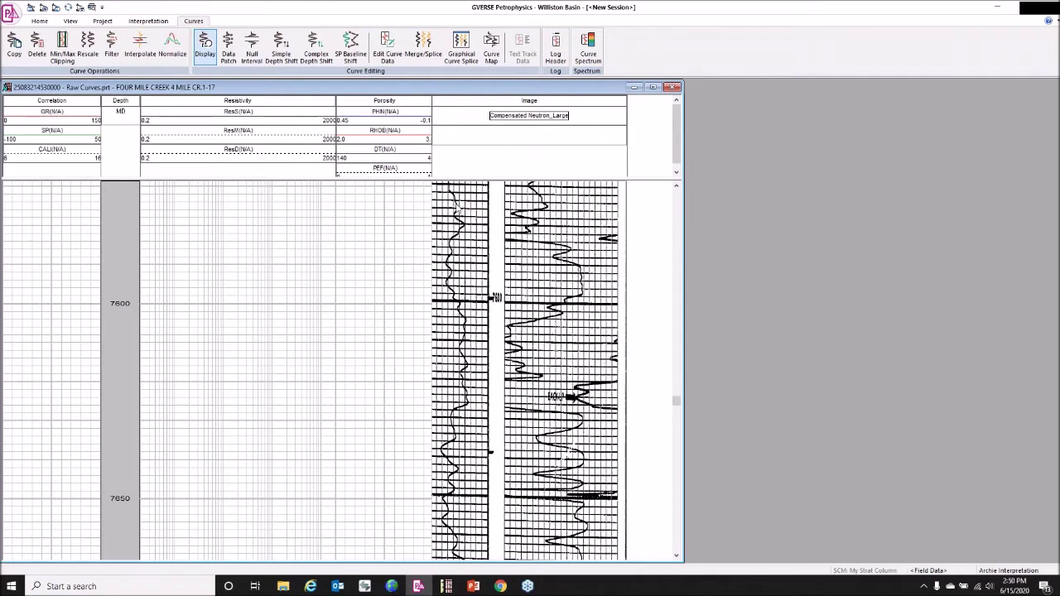
Step: Review the image track's attributes, listing the well's image names and all image names available for display
{"action": "right_click", "coordinate": [542, 258]}
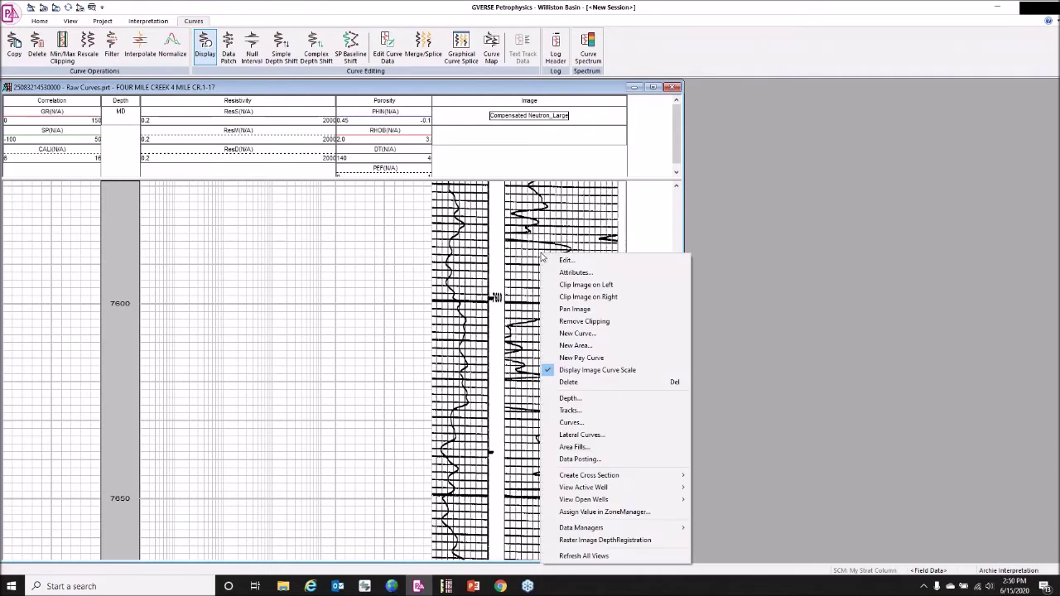
{"action": "left_click", "coordinate": [563, 273]}
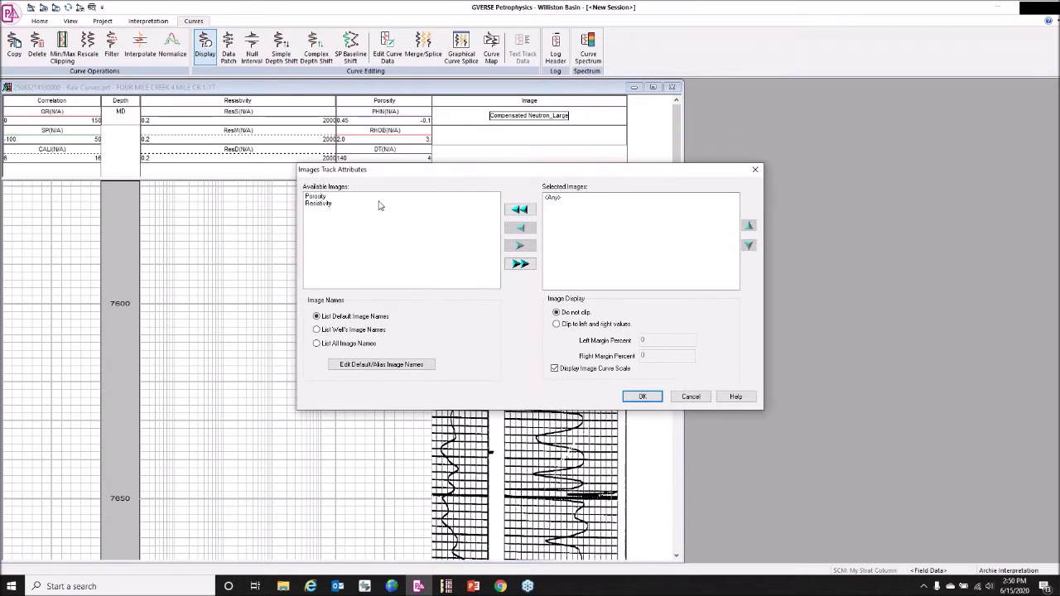
{"action": "left_click", "coordinate": [568, 199]}
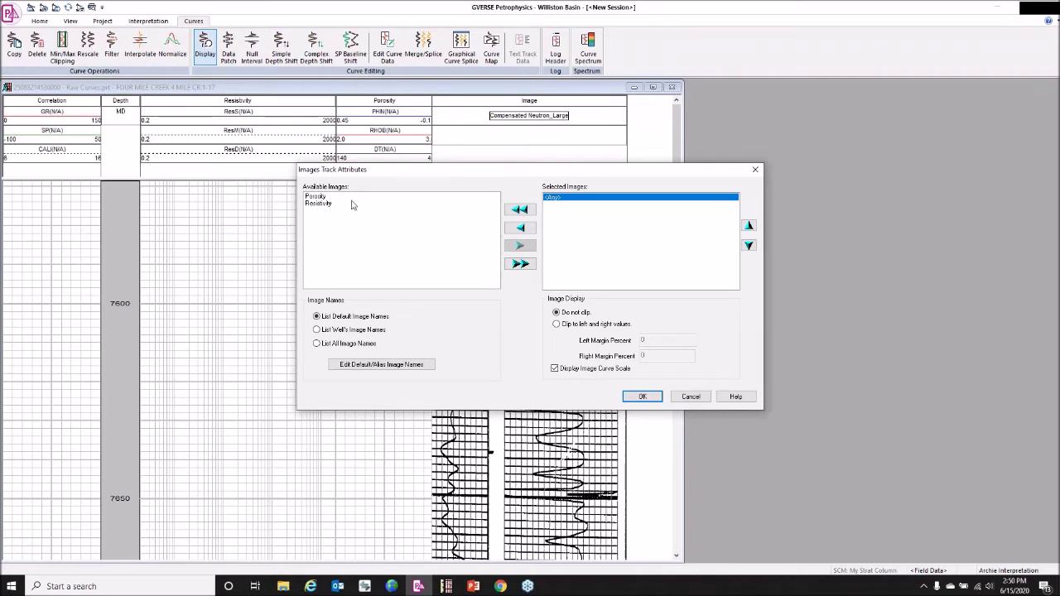
{"action": "left_click", "coordinate": [330, 330]}
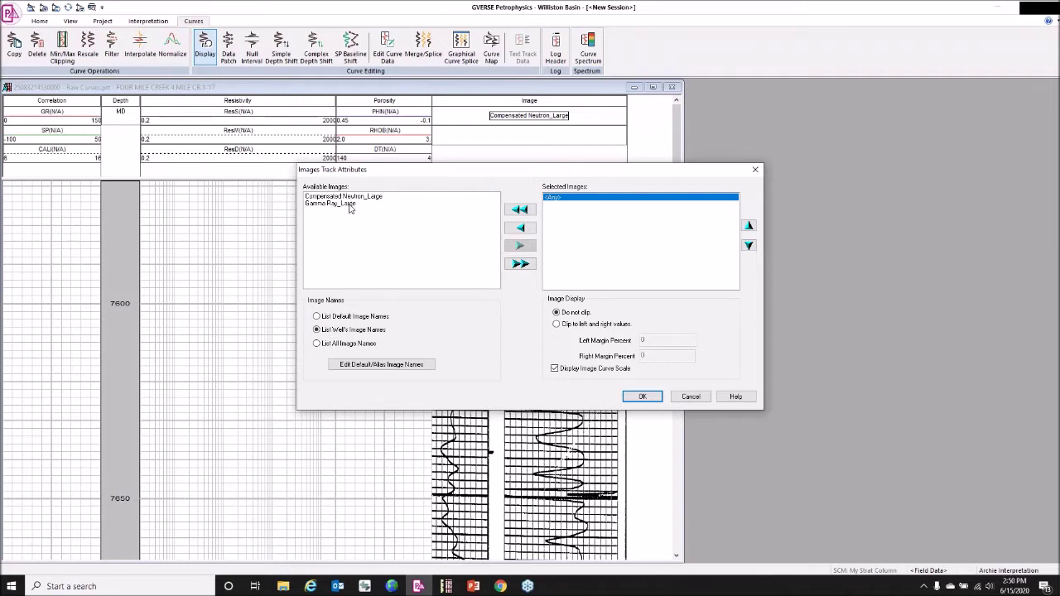
{"action": "left_click", "coordinate": [340, 345]}
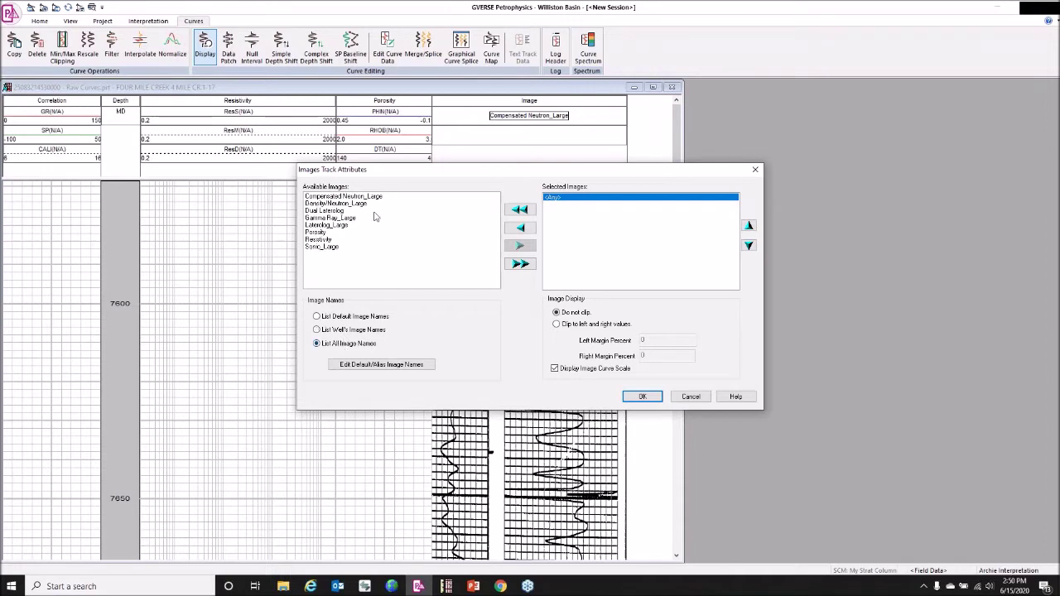
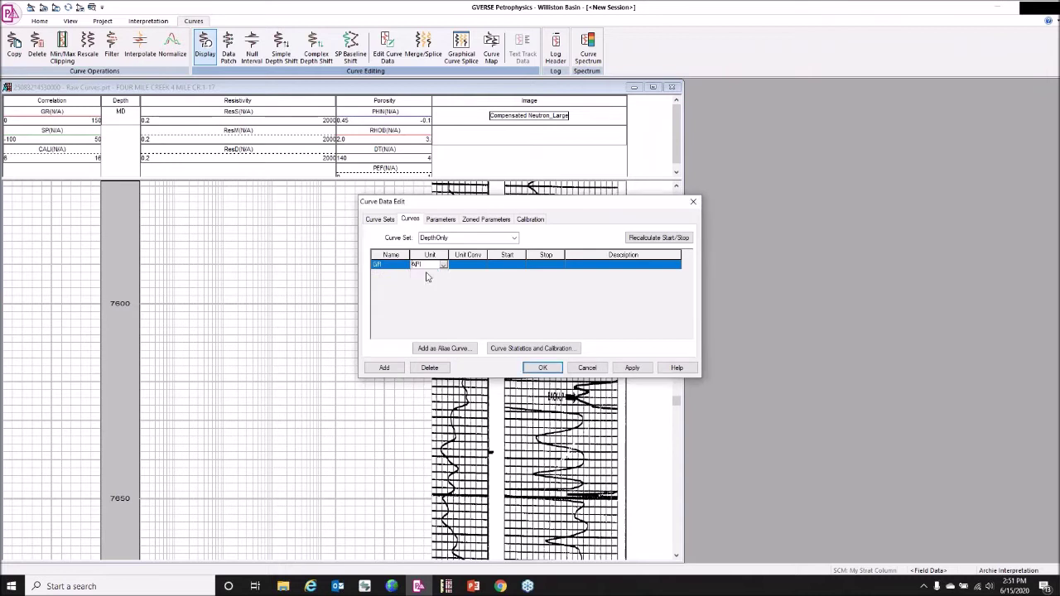
Step: Apply the GR curve with API units and add a PHIN curve with V/V units to the DepthOnly curve set
{"action": "left_click", "coordinate": [632, 368]}
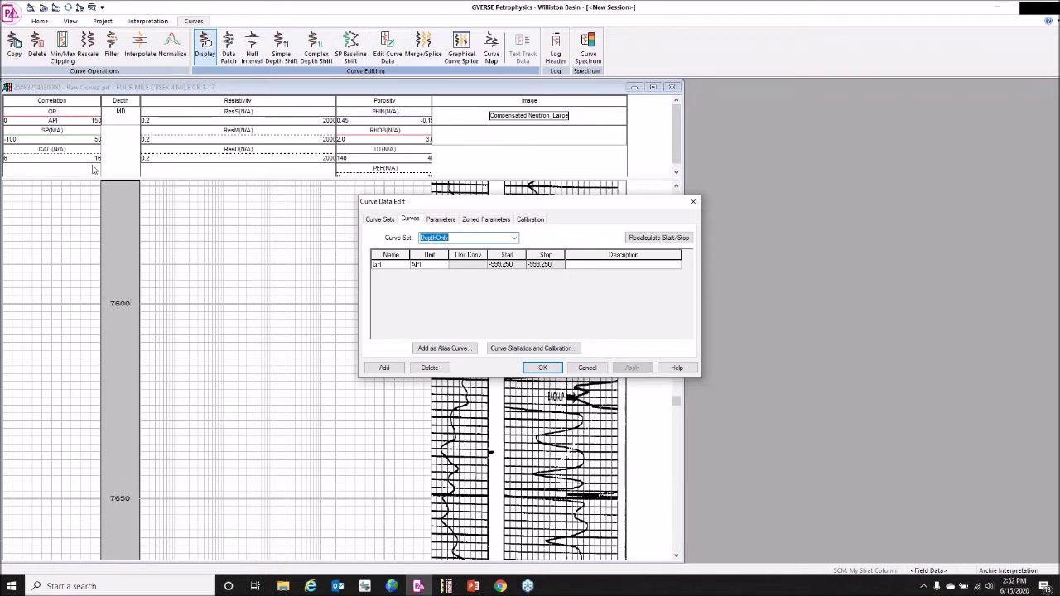
{"action": "left_click", "coordinate": [384, 368]}
{"action": "type", "text": "PHIN"}
{"action": "key", "text": "BackSpace"}
{"action": "key", "text": "BackSpace"}
{"action": "type", "text": "PHIN"}
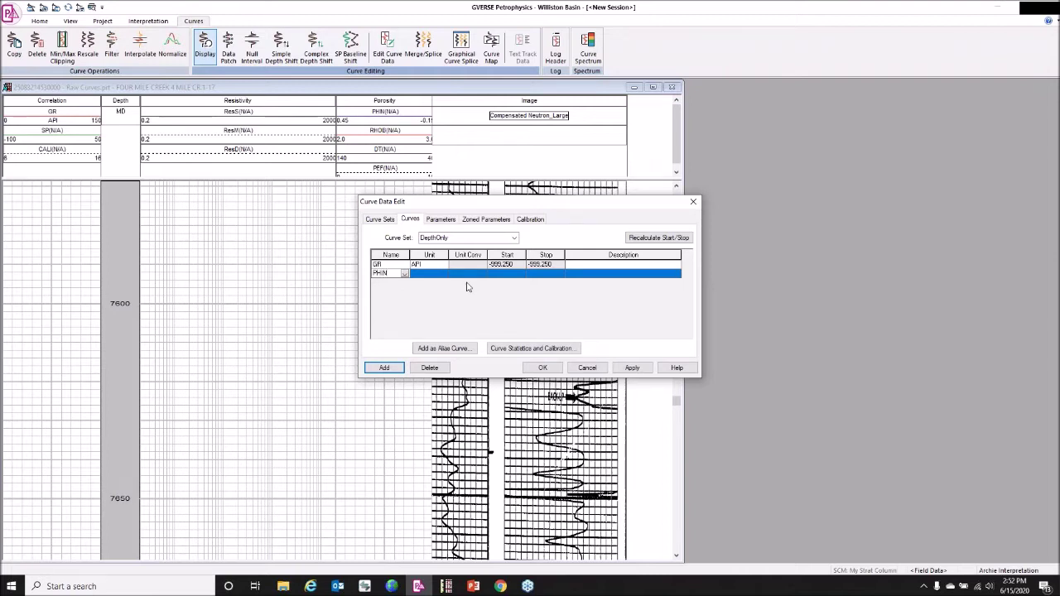
{"action": "left_click", "coordinate": [430, 273]}
{"action": "left_click", "coordinate": [444, 274]}
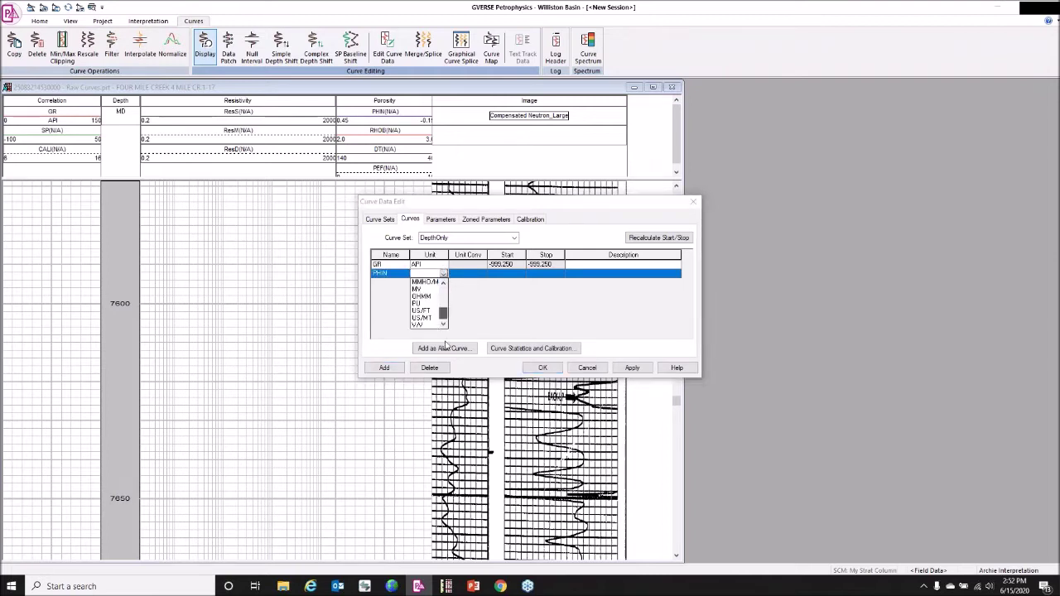
{"action": "left_click", "coordinate": [422, 318]}
{"action": "left_click", "coordinate": [444, 275]}
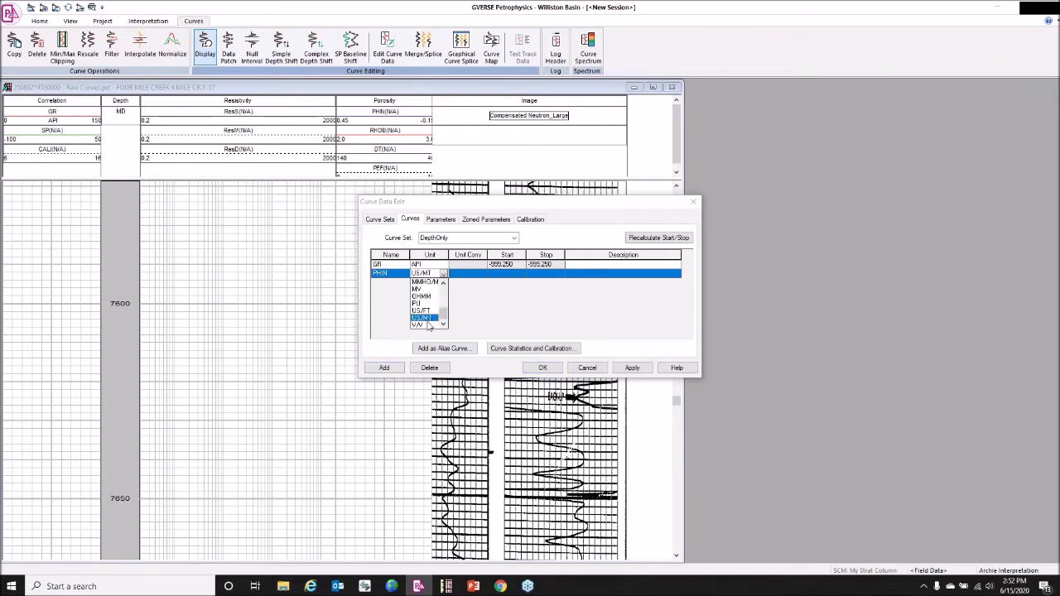
{"action": "left_click", "coordinate": [427, 325]}
{"action": "left_click", "coordinate": [625, 371]}
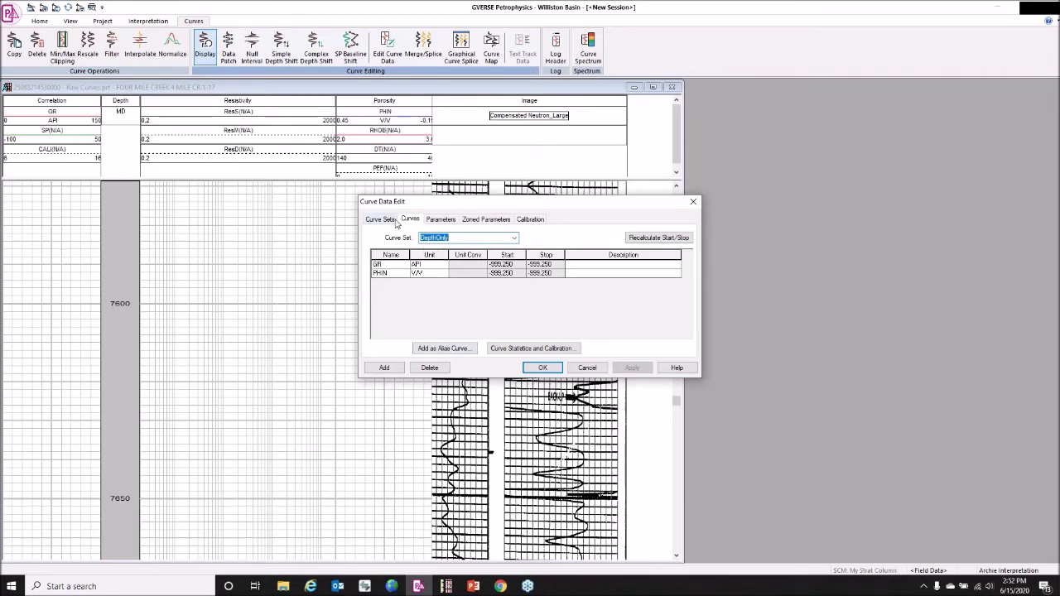
{"action": "left_click", "coordinate": [554, 372]}
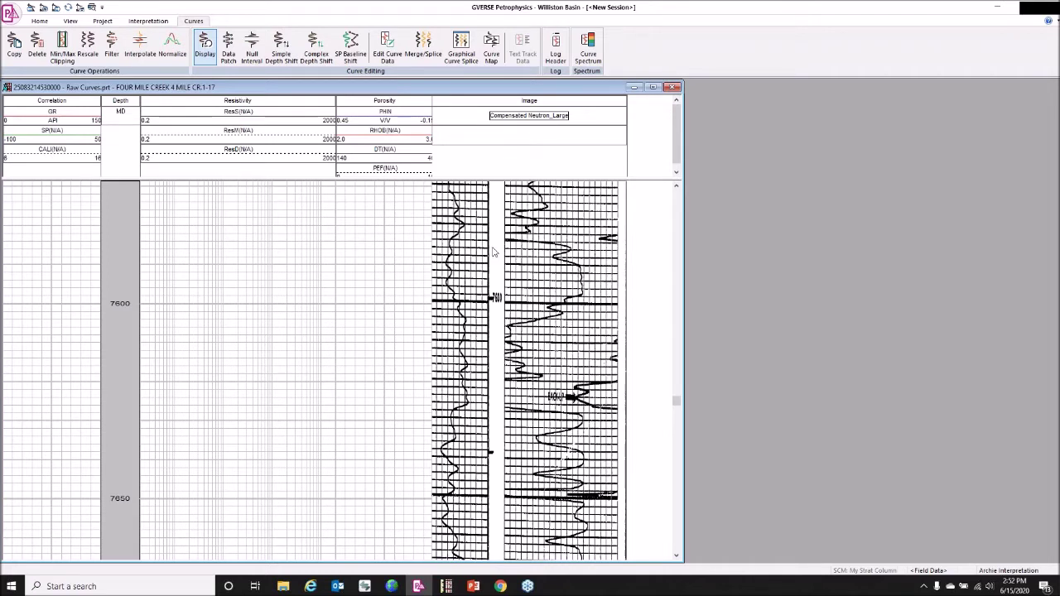
Step: Add a curve entry to the log template that assigns the GR curve to the Image track
{"action": "right_click", "coordinate": [527, 247]}
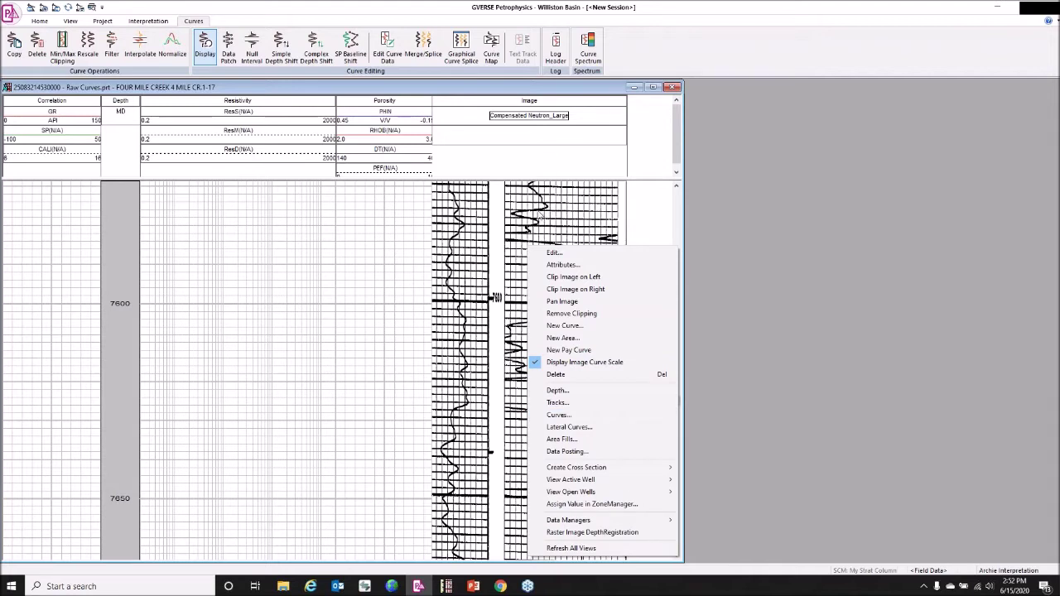
{"action": "left_click", "coordinate": [583, 418]}
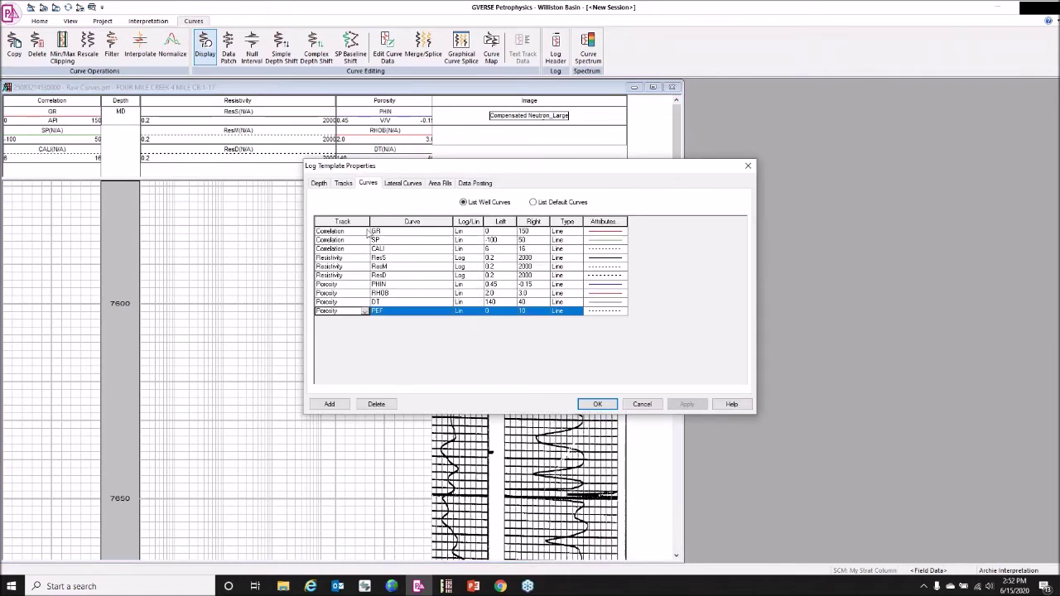
{"action": "left_click", "coordinate": [332, 404]}
{"action": "left_click", "coordinate": [341, 319]}
{"action": "left_click", "coordinate": [365, 320]}
{"action": "left_click", "coordinate": [347, 357]}
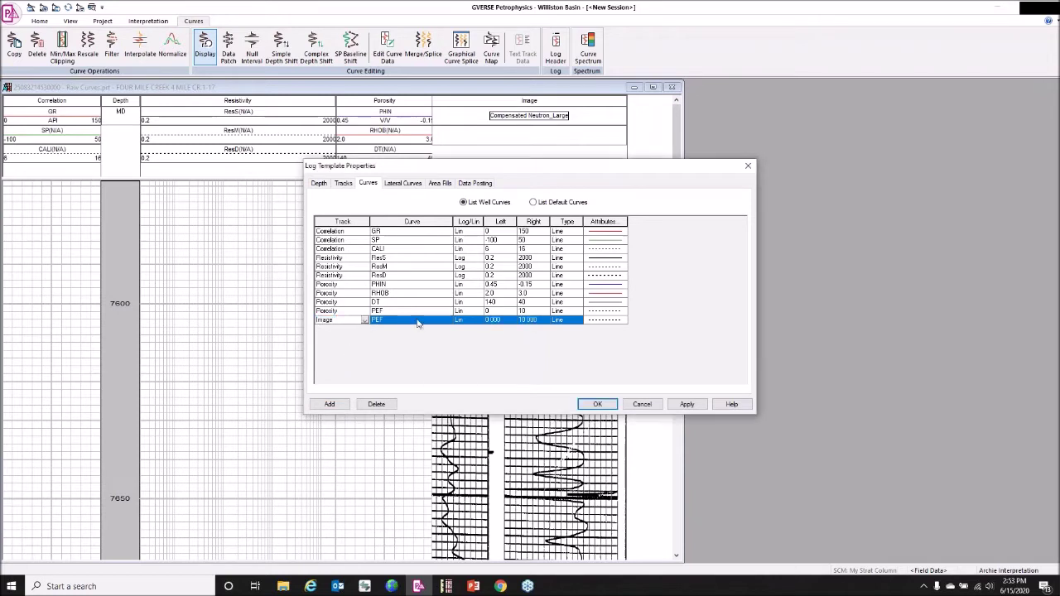
{"action": "left_click", "coordinate": [445, 321]}
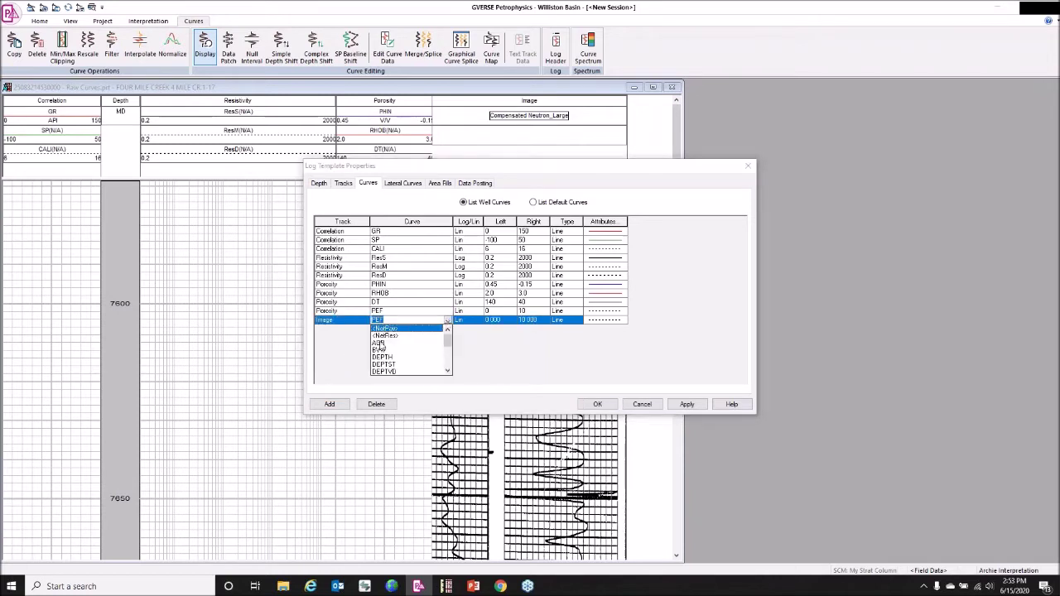
{"action": "mouse_move", "coordinate": [447, 348]}
{"action": "left_mouse_down"}
{"action": "mouse_move", "coordinate": [447, 369]}
{"action": "mouse_move", "coordinate": [448, 355]}
{"action": "left_mouse_up"}
{"action": "left_click", "coordinate": [382, 343]}
Step: Format the Image track's GR curve as a solid, medium-width red line and accept the template changes
{"action": "left_click", "coordinate": [595, 321]}
{"action": "left_click", "coordinate": [446, 247]}
{"action": "left_click", "coordinate": [409, 318]}
{"action": "left_click", "coordinate": [463, 310]}
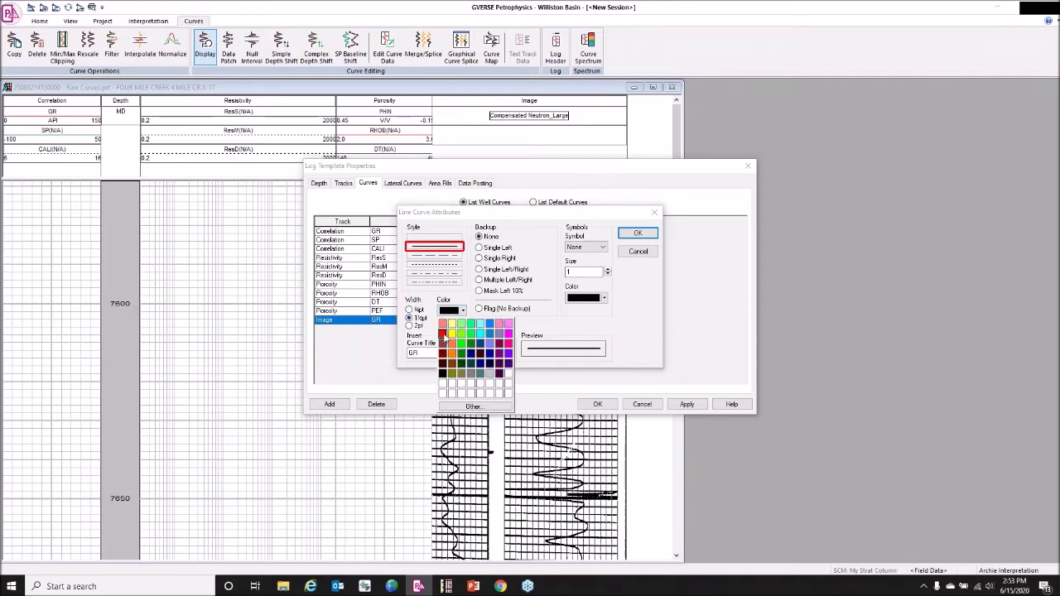
{"action": "left_click", "coordinate": [444, 335]}
{"action": "left_click", "coordinate": [638, 234]}
{"action": "left_click", "coordinate": [597, 404]}
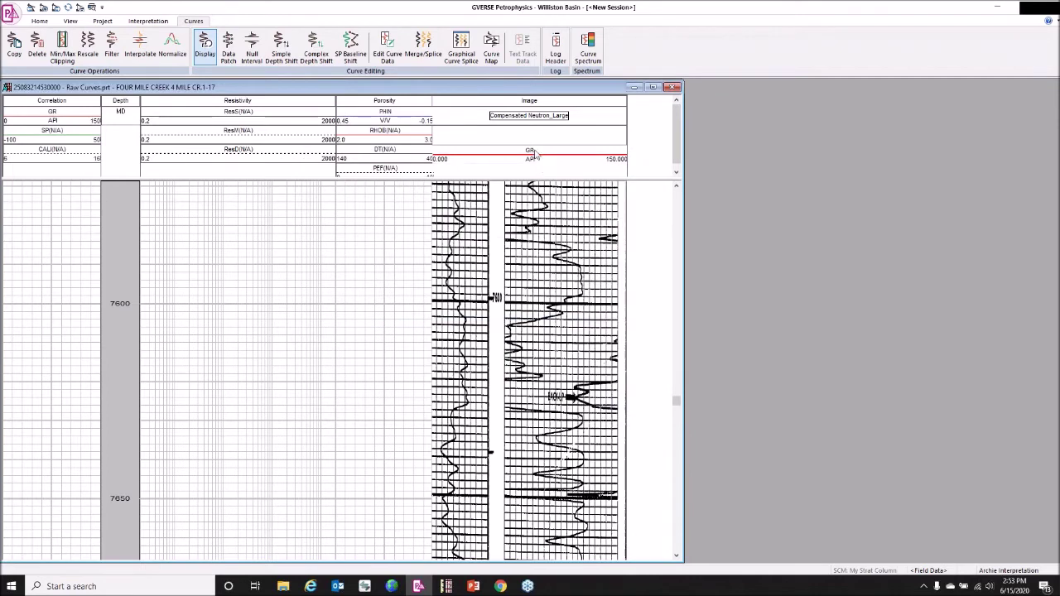
Step: Move the GR curve scale above the Compensated Neutron_Large label in the Image track header
{"action": "left_click", "coordinate": [529, 161]}
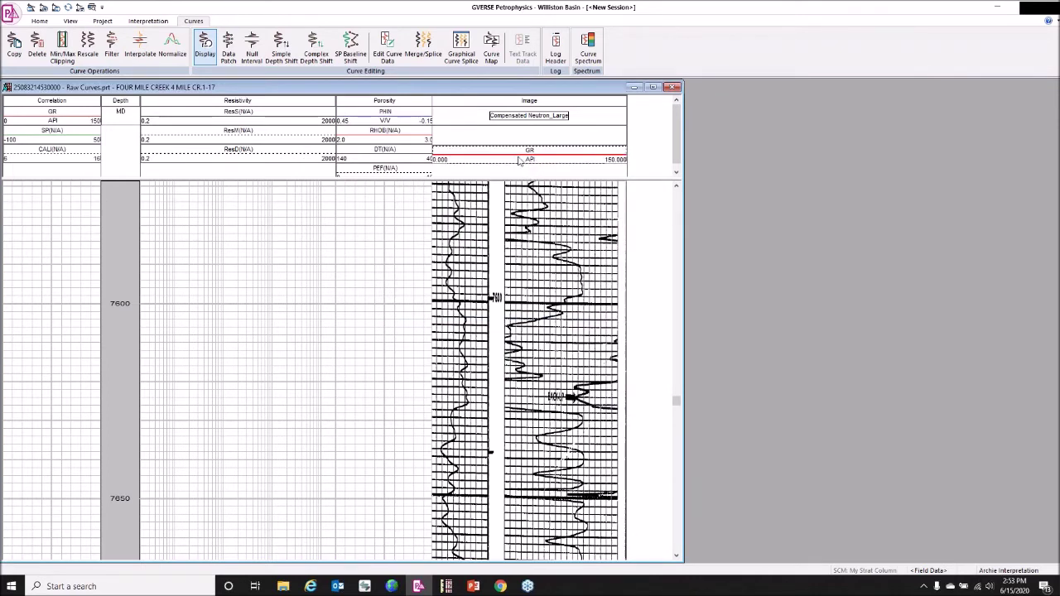
{"action": "left_click_drag", "start_coordinate": [521, 159], "coordinate": [522, 119]}
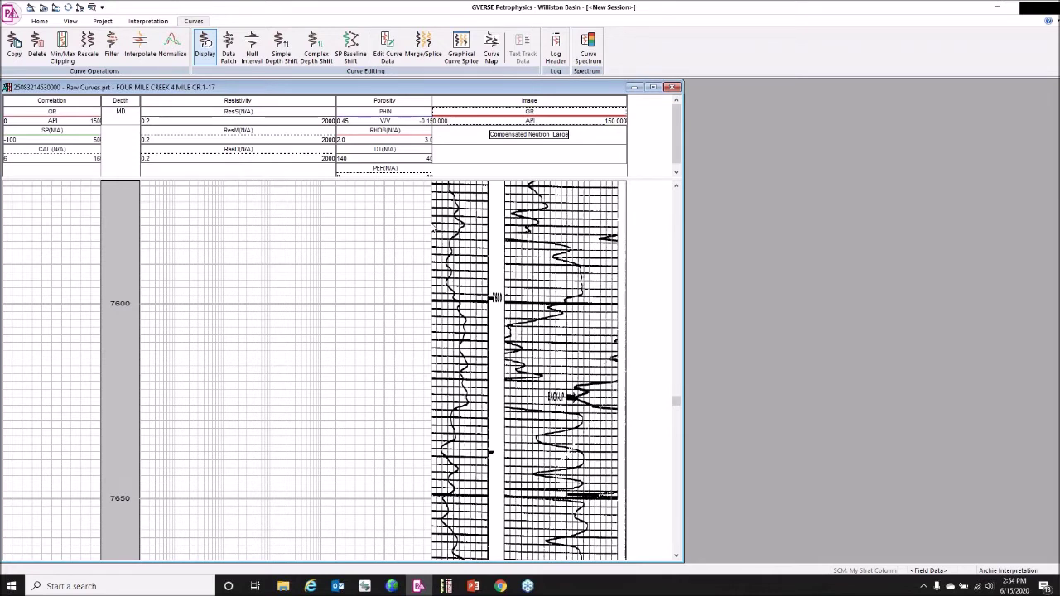
Step: Clip the raster image on its right side so only the gamma ray section fills the Image track
{"action": "right_click", "coordinate": [489, 248]}
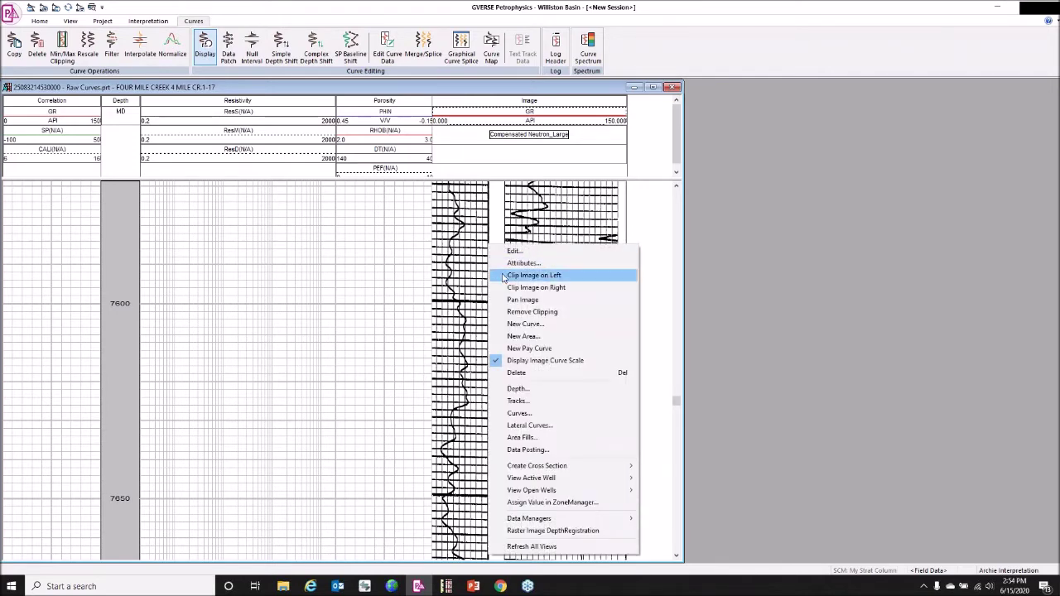
{"action": "left_click", "coordinate": [535, 287]}
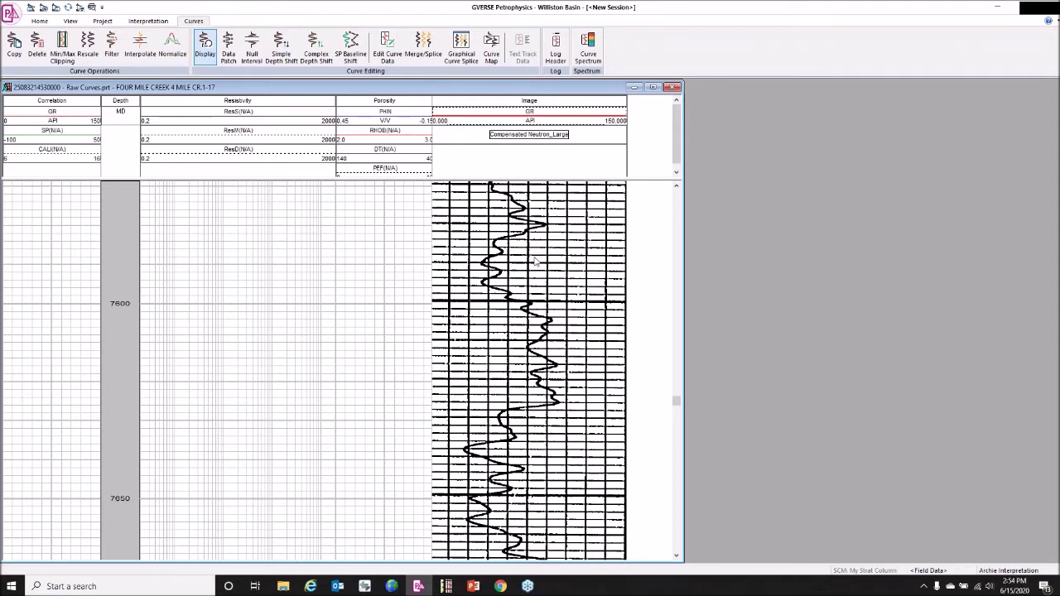
{"action": "scroll", "coordinate": [535, 262], "scroll_direction": "down", "scroll_amount": 10}
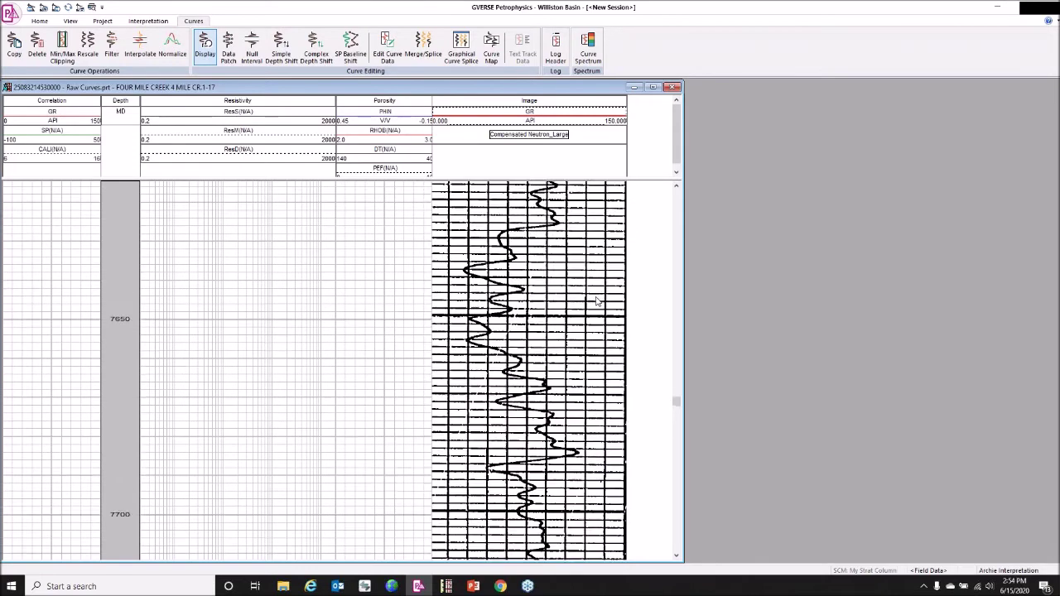
{"action": "scroll", "coordinate": [598, 302], "scroll_direction": "up", "scroll_amount": 3}
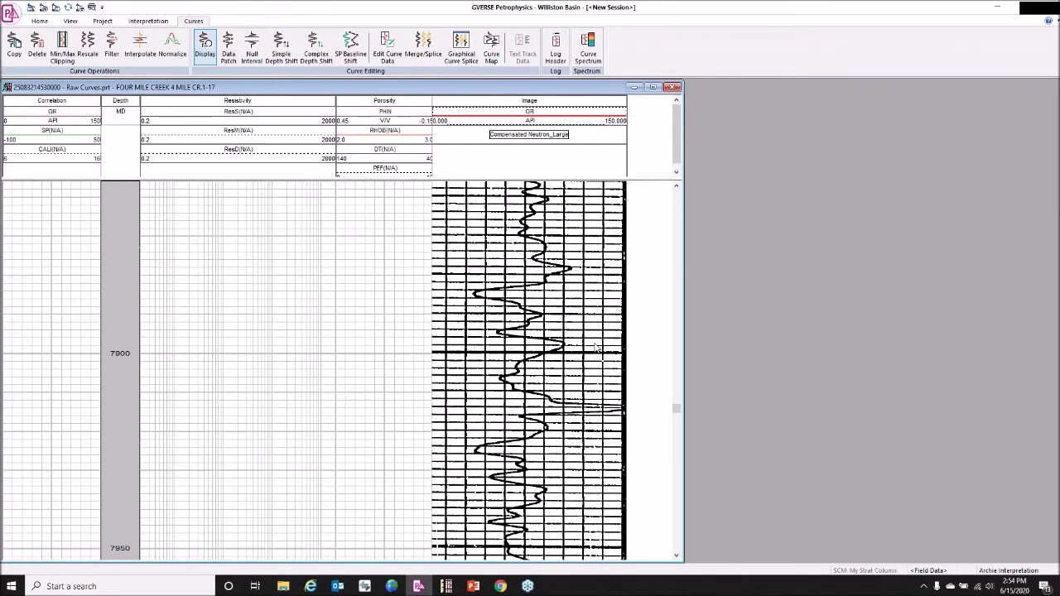
{"action": "scroll", "coordinate": [632, 256], "scroll_direction": "down", "scroll_amount": 2}
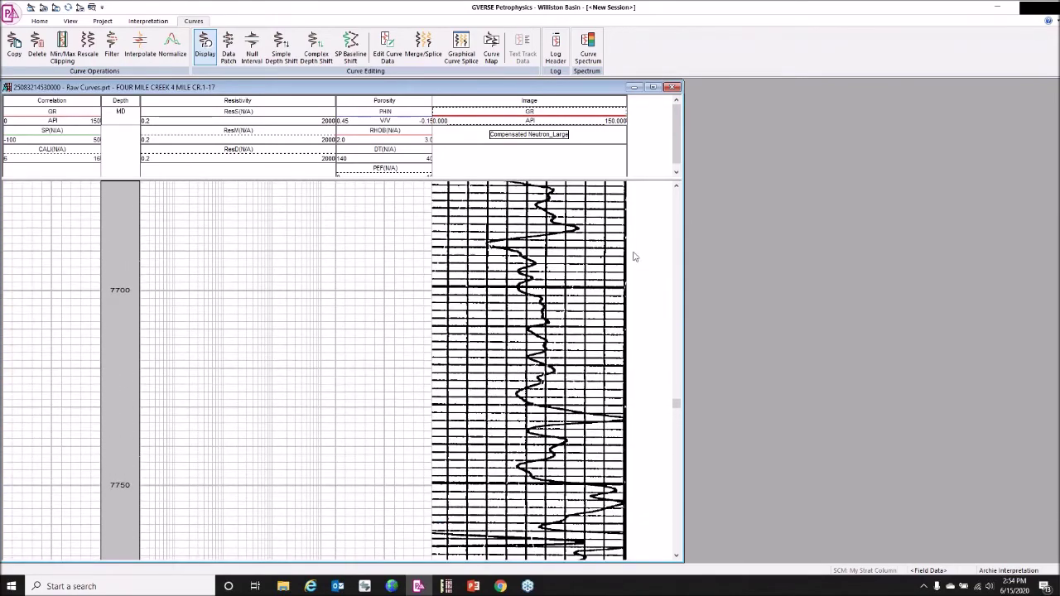
{"action": "scroll", "coordinate": [632, 236], "scroll_direction": "up", "scroll_amount": 3}
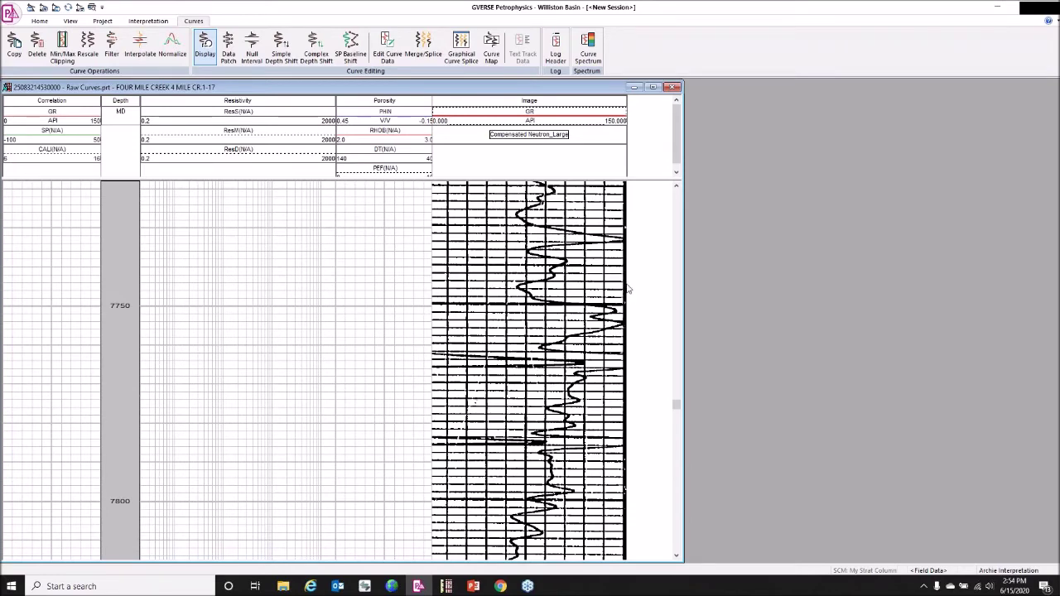
{"action": "scroll", "coordinate": [628, 290], "scroll_direction": "up", "scroll_amount": 5}
{"action": "scroll", "coordinate": [591, 307], "scroll_direction": "down", "scroll_amount": 2}
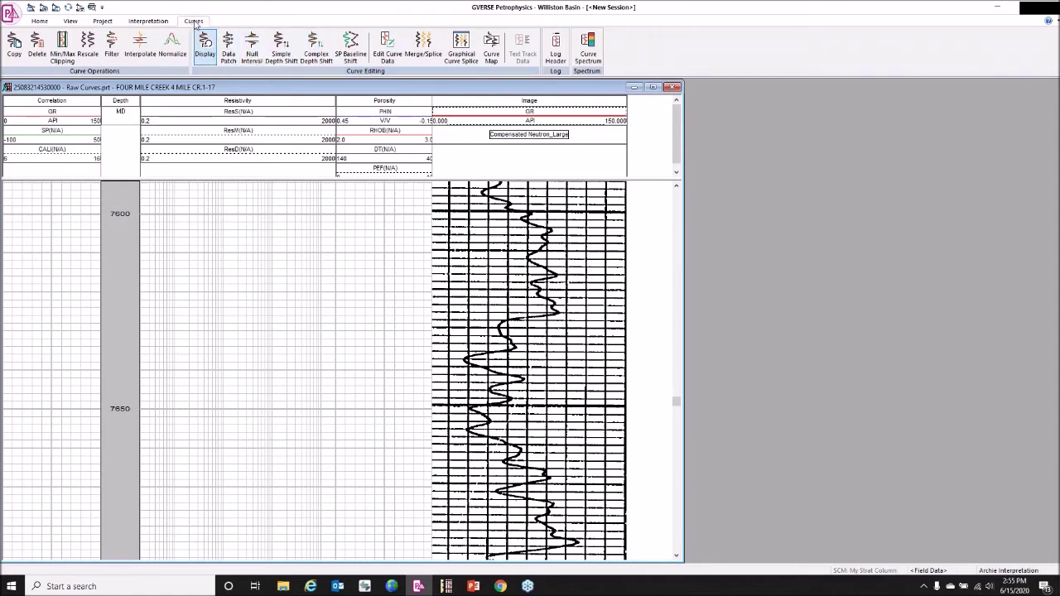
Step: Digitize the GR curve with Data Patch along the raster trace from about 7593 to 7660 depth and save the changes to the well
{"action": "left_click", "coordinate": [231, 47]}
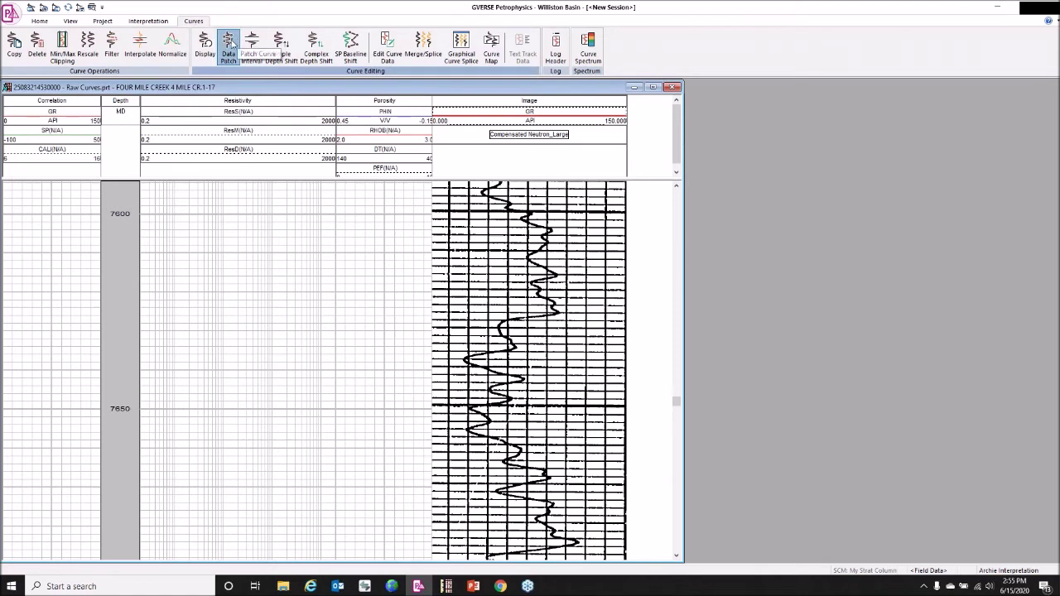
{"action": "left_click", "coordinate": [230, 44]}
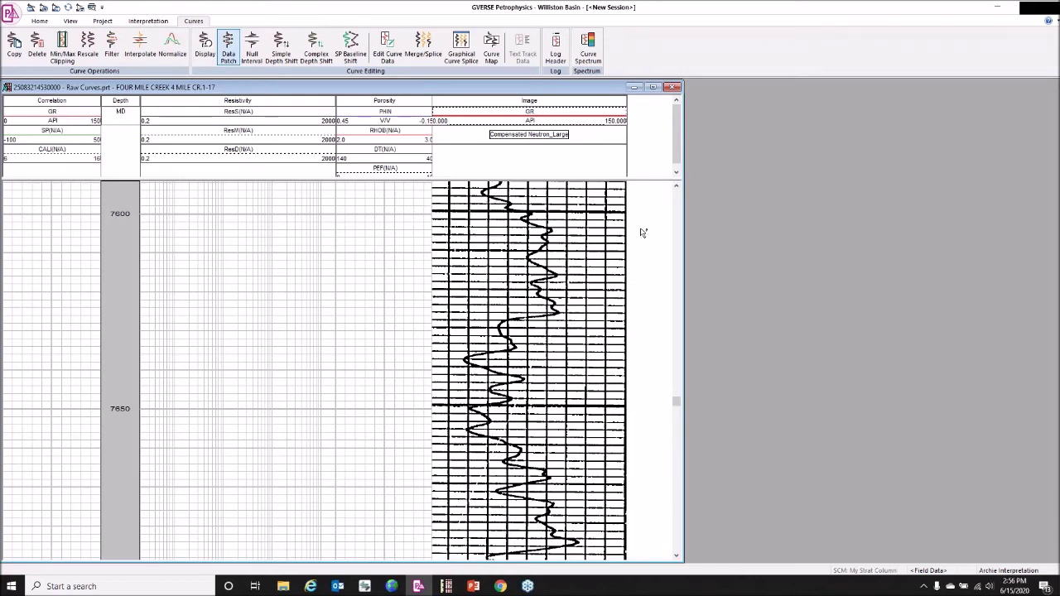
{"action": "left_click", "coordinate": [497, 184]}
{"action": "left_click", "coordinate": [484, 195]}
{"action": "left_click", "coordinate": [509, 206]}
{"action": "left_click", "coordinate": [530, 213]}
{"action": "left_click", "coordinate": [549, 232]}
{"action": "left_click", "coordinate": [546, 245]}
{"action": "left_click", "coordinate": [541, 251]}
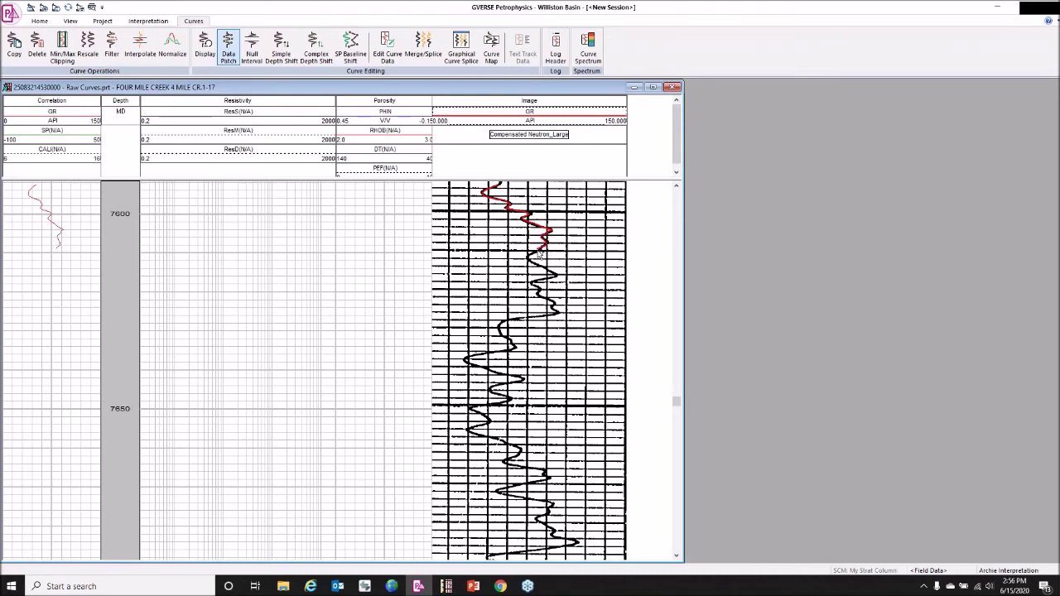
{"action": "left_click", "coordinate": [529, 261]}
{"action": "left_click", "coordinate": [553, 275]}
{"action": "mouse_move", "coordinate": [544, 304]}
{"action": "left_mouse_down"}
{"action": "mouse_move", "coordinate": [500, 328]}
{"action": "mouse_move", "coordinate": [514, 355]}
{"action": "mouse_move", "coordinate": [464, 363]}
{"action": "mouse_move", "coordinate": [526, 386]}
{"action": "mouse_move", "coordinate": [497, 373]}
{"action": "mouse_move", "coordinate": [524, 386]}
{"action": "left_mouse_up"}
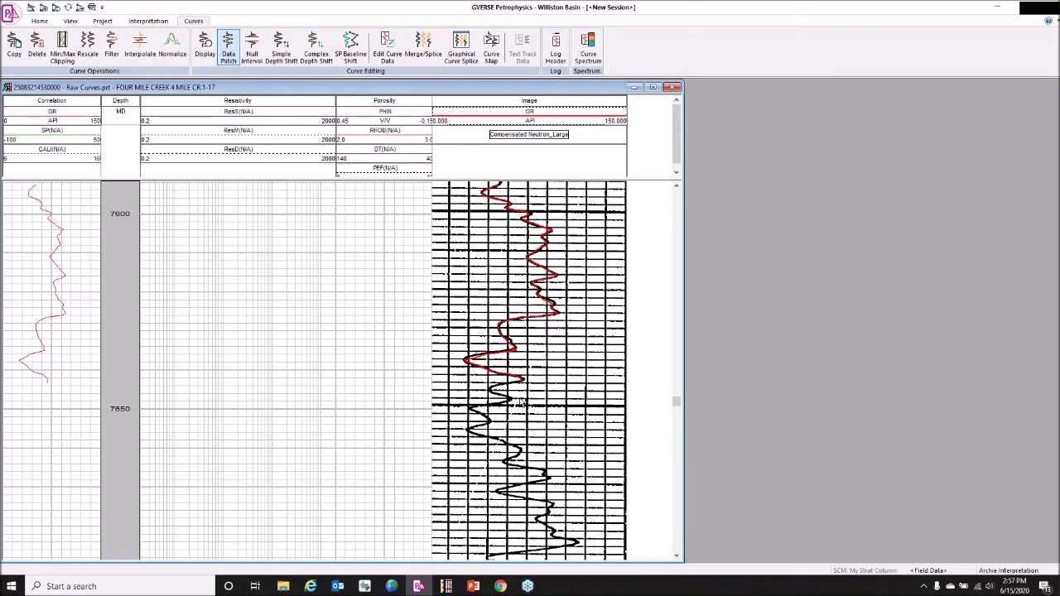
{"action": "left_click", "coordinate": [508, 383]}
{"action": "right_click", "coordinate": [501, 388]}
{"action": "left_click", "coordinate": [509, 405]}
{"action": "left_click", "coordinate": [474, 410]}
{"action": "mouse_move", "coordinate": [474, 414]}
{"action": "left_mouse_down"}
{"action": "mouse_move", "coordinate": [492, 426]}
{"action": "mouse_move", "coordinate": [472, 437]}
{"action": "mouse_move", "coordinate": [506, 441]}
{"action": "left_mouse_up"}
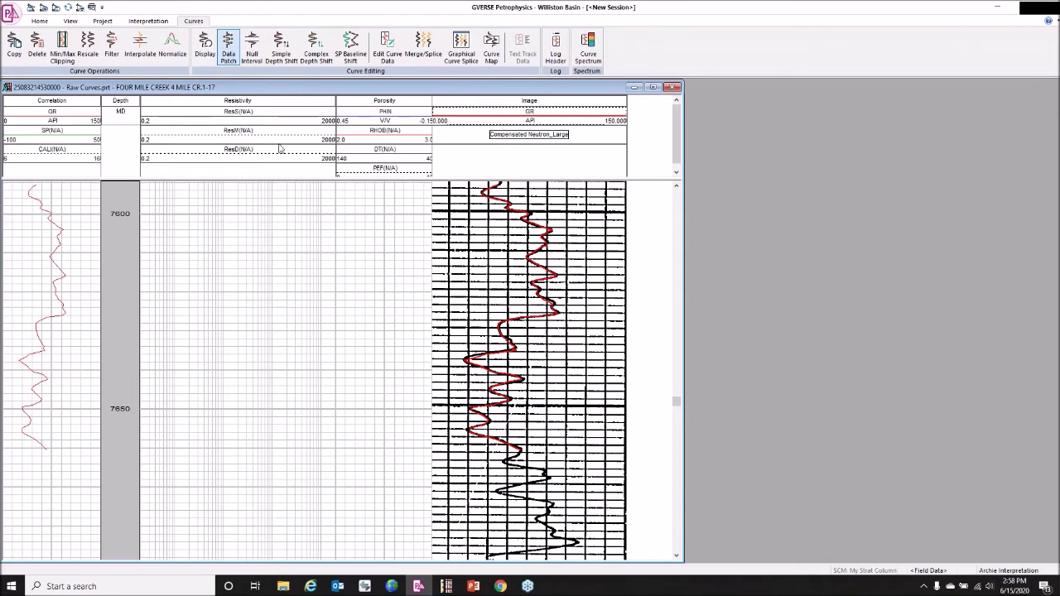
{"action": "left_click", "coordinate": [227, 50]}
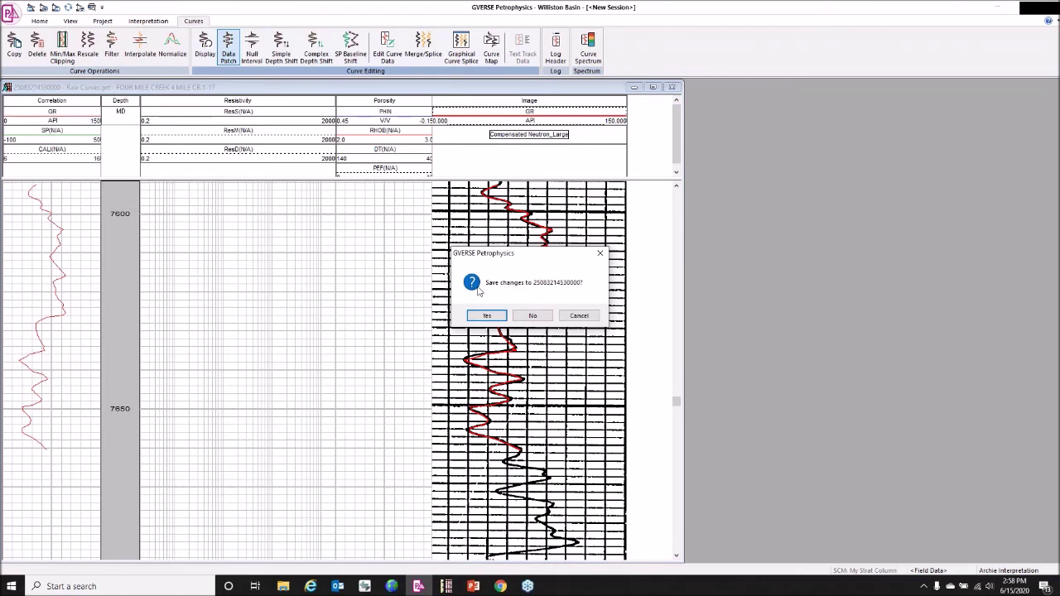
{"action": "left_click", "coordinate": [486, 315]}
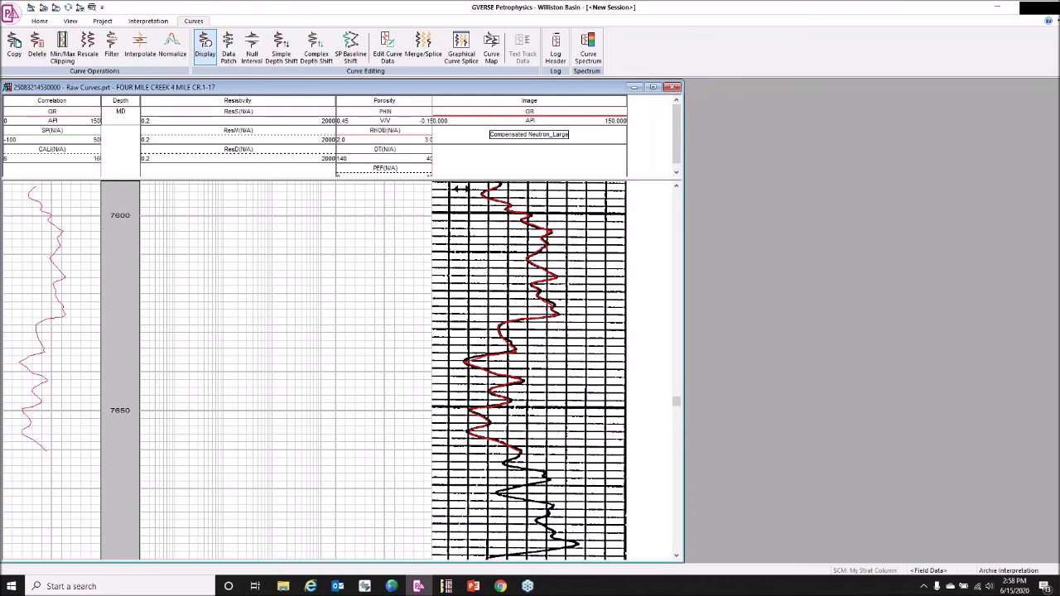
Step: Remove the raster image clipping and delete the GR curve from the Image track
{"action": "right_click", "coordinate": [621, 234]}
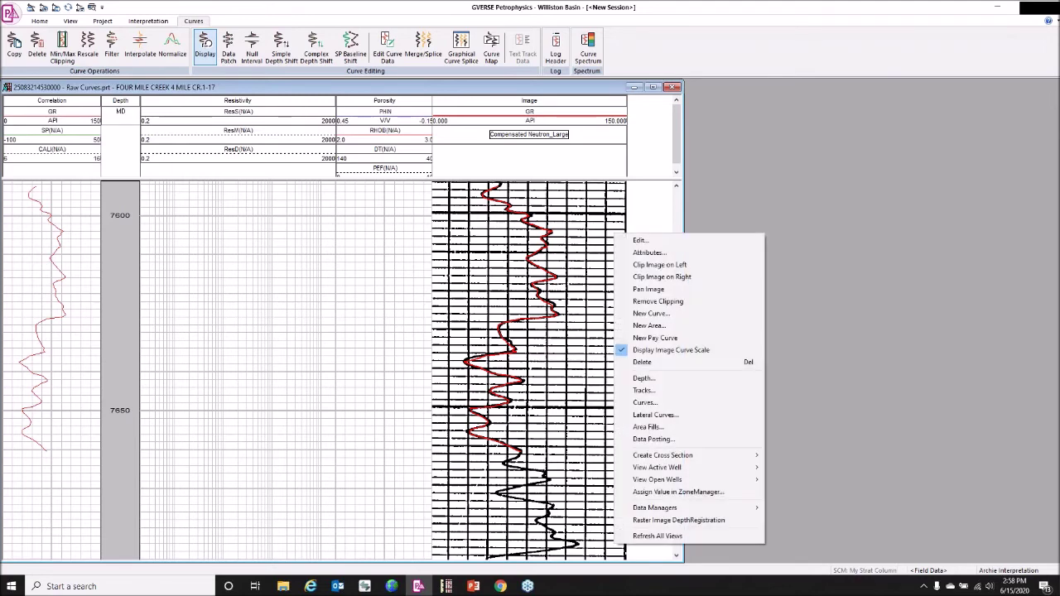
{"action": "left_click", "coordinate": [648, 301]}
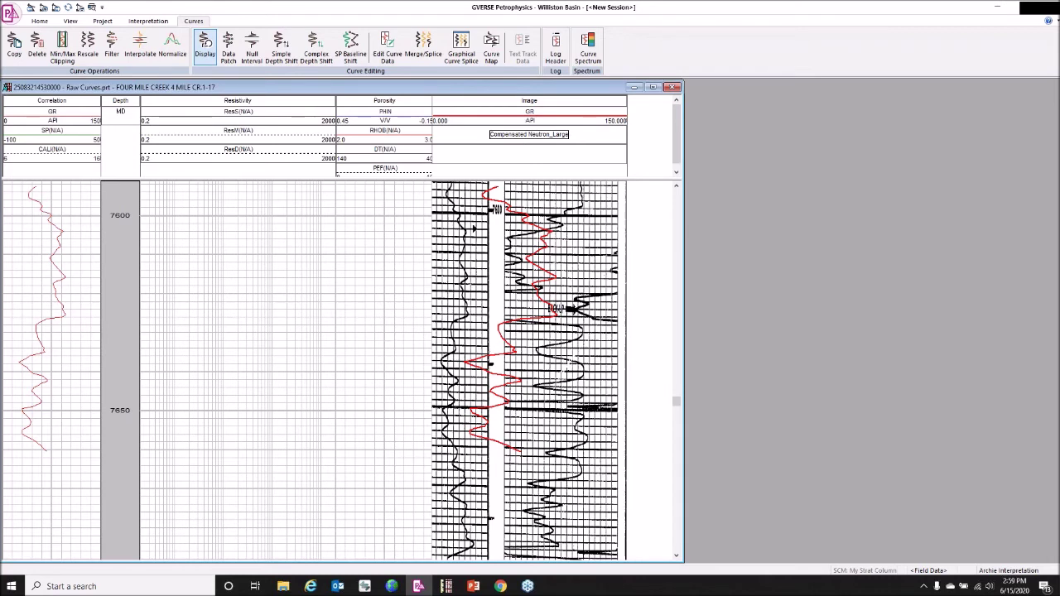
{"action": "left_click", "coordinate": [521, 112]}
{"action": "right_click", "coordinate": [520, 113]}
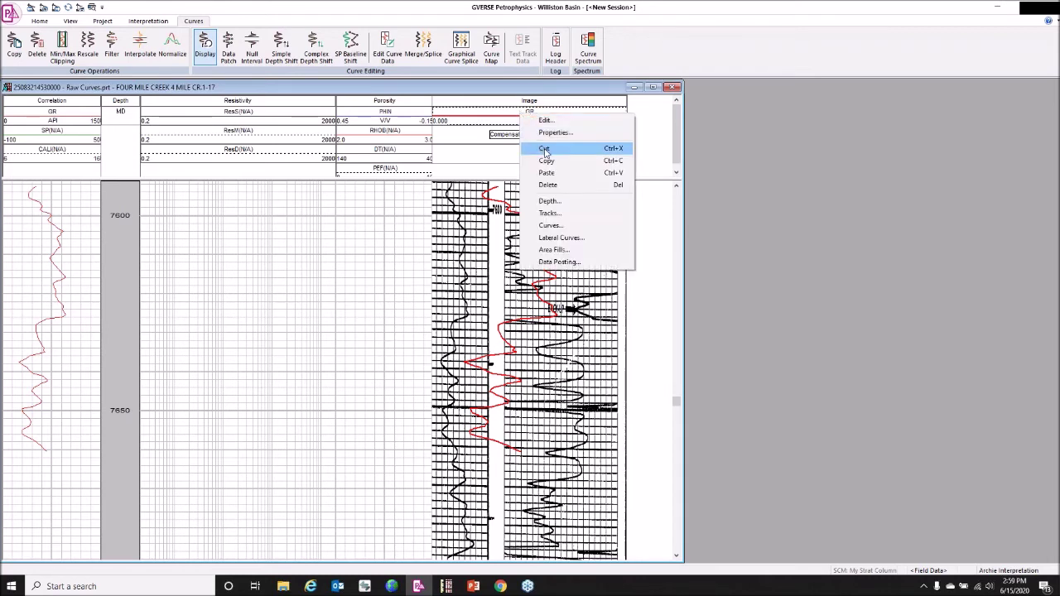
{"action": "left_click", "coordinate": [549, 185]}
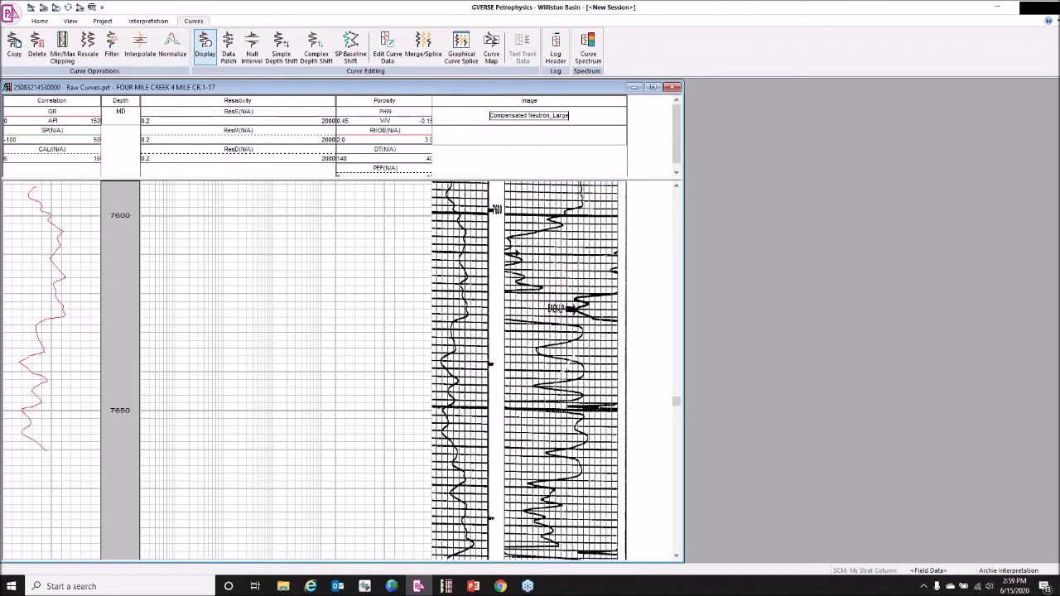
Step: Add a curve entry to the log template that assigns the PHIN curve to the Image track
{"action": "right_click", "coordinate": [524, 250]}
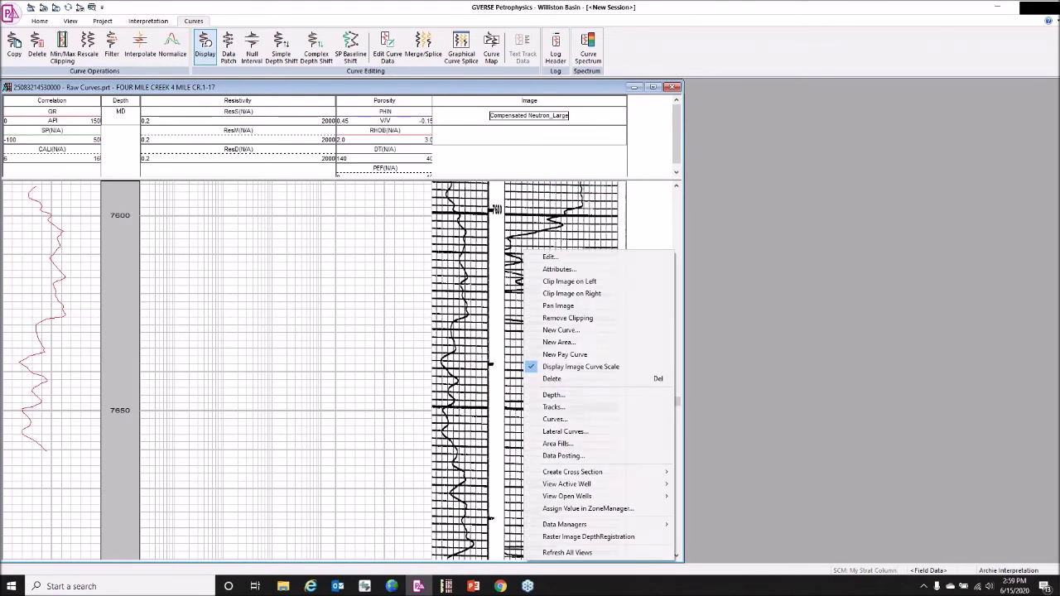
{"action": "left_click", "coordinate": [564, 420]}
{"action": "left_click", "coordinate": [331, 403]}
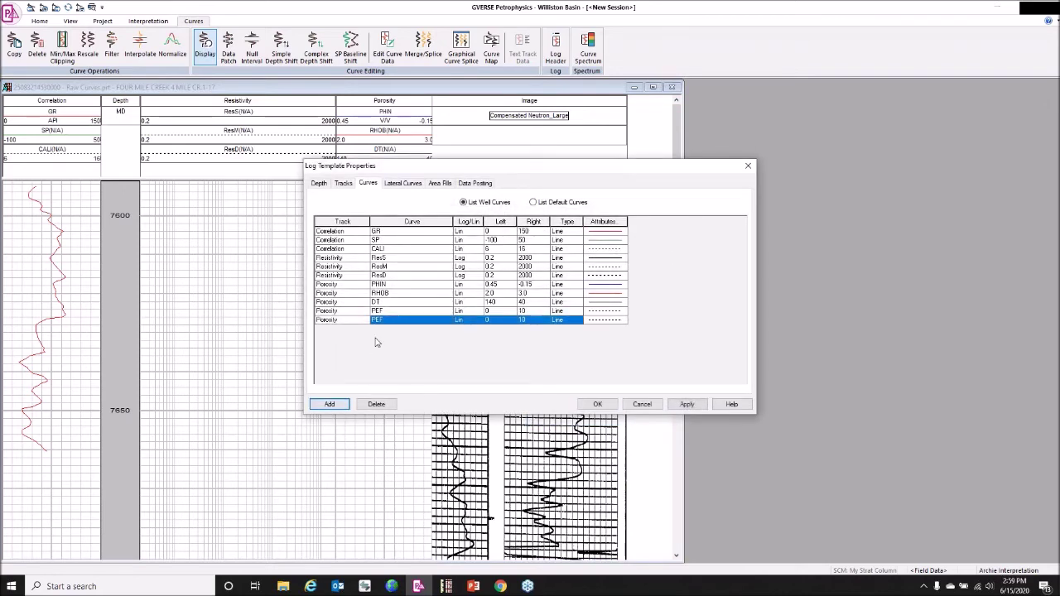
{"action": "left_click", "coordinate": [366, 321]}
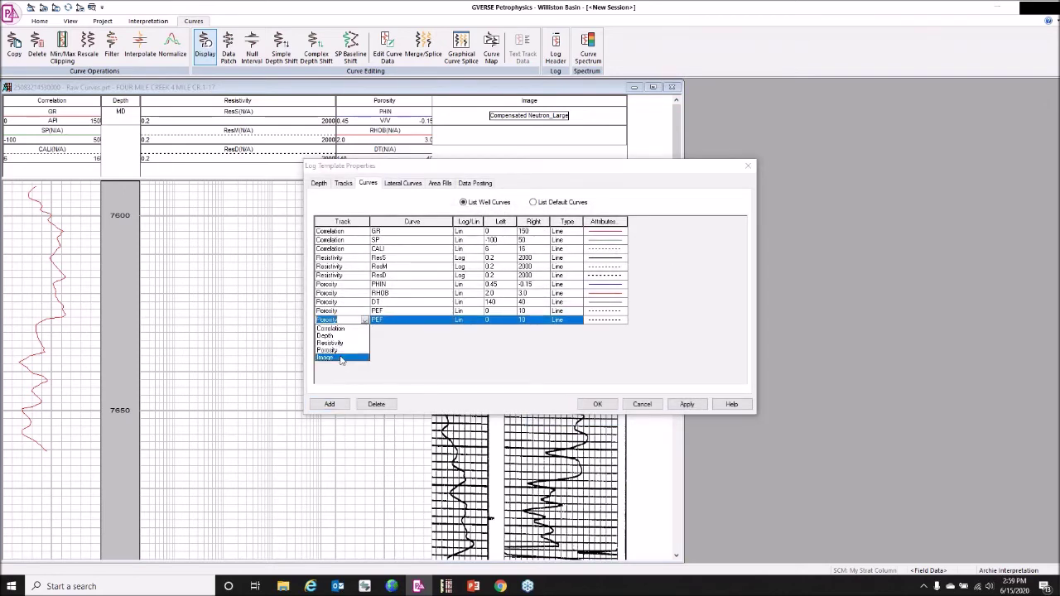
{"action": "left_click", "coordinate": [343, 356]}
{"action": "left_click", "coordinate": [449, 322]}
{"action": "scroll", "coordinate": [408, 356], "scroll_direction": "down", "scroll_amount": 5}
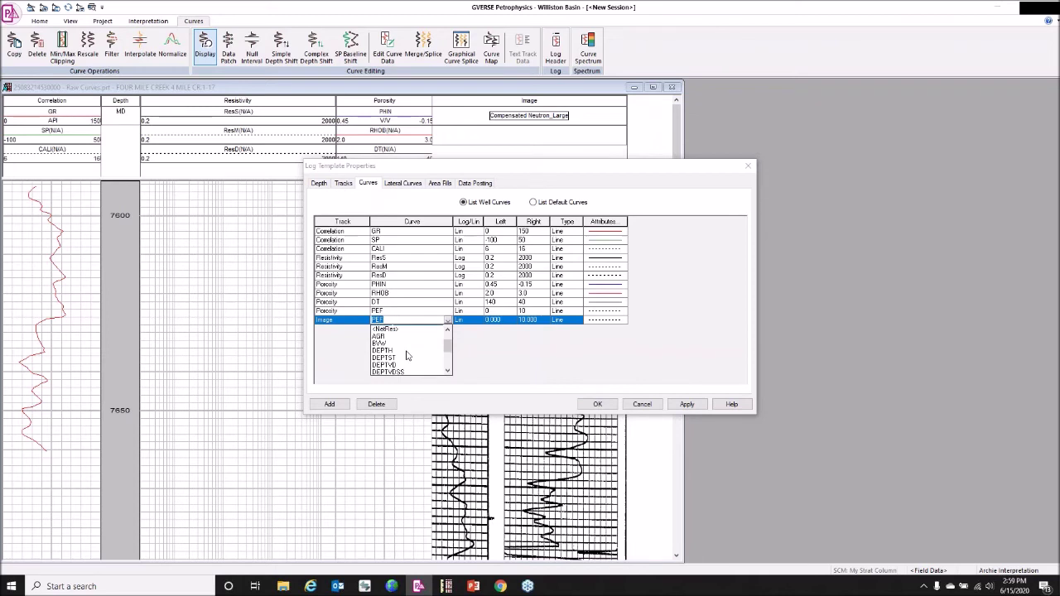
{"action": "left_click", "coordinate": [394, 343]}
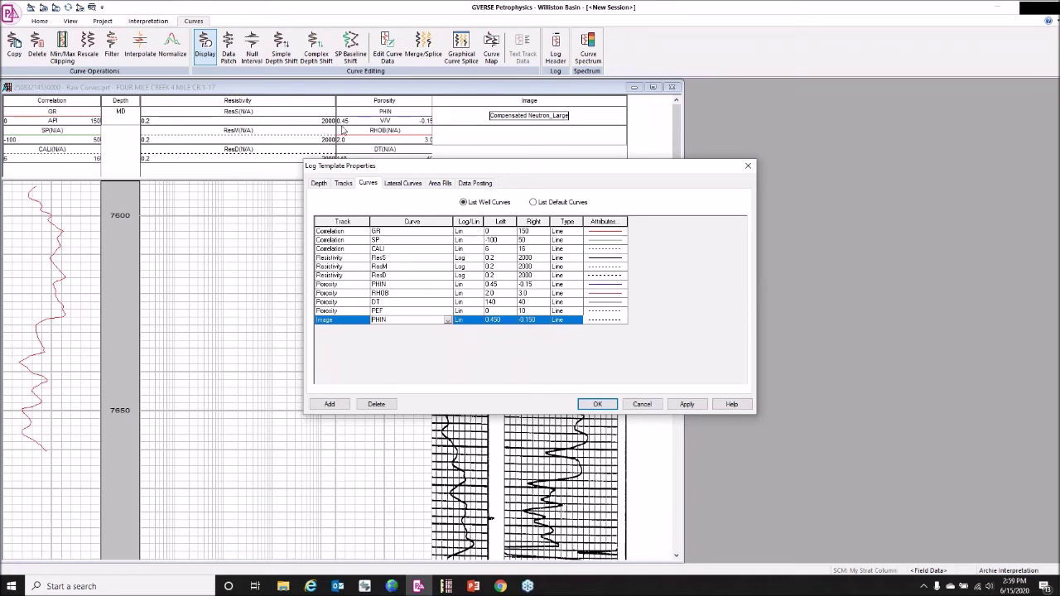
Step: Give the Image track's PHIN curve a solid line style, 1½ pt width and a blue symbol color
{"action": "double_click", "coordinate": [594, 321]}
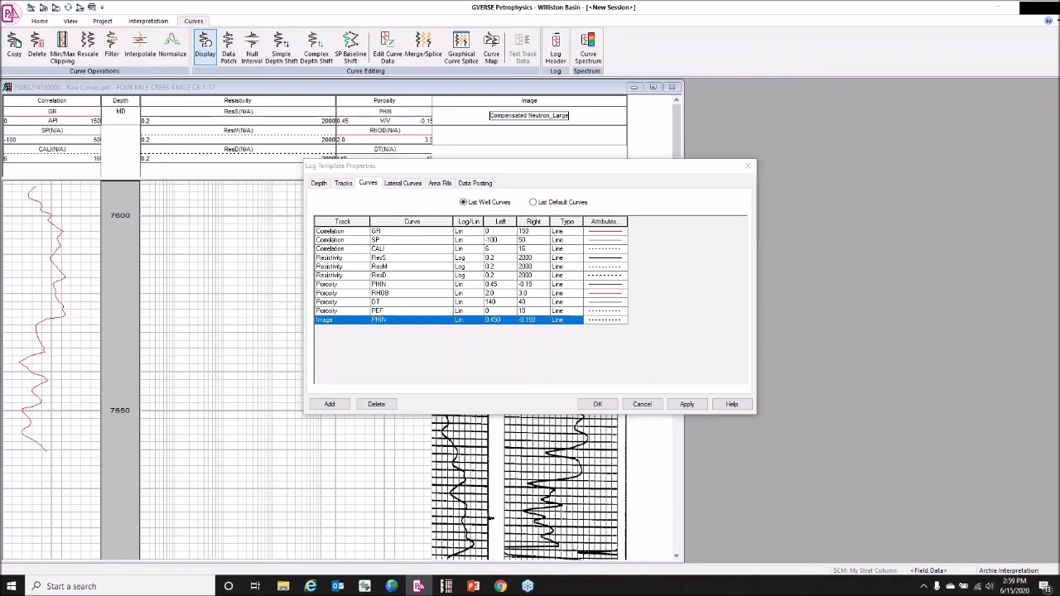
{"action": "left_click", "coordinate": [431, 248]}
{"action": "left_click", "coordinate": [413, 318]}
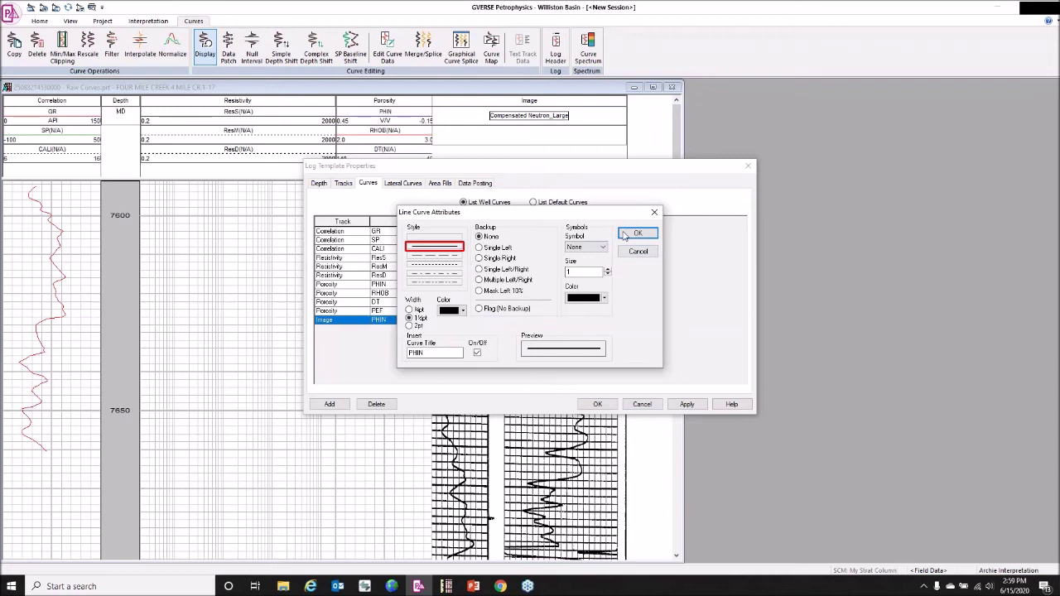
{"action": "left_click", "coordinate": [604, 299]}
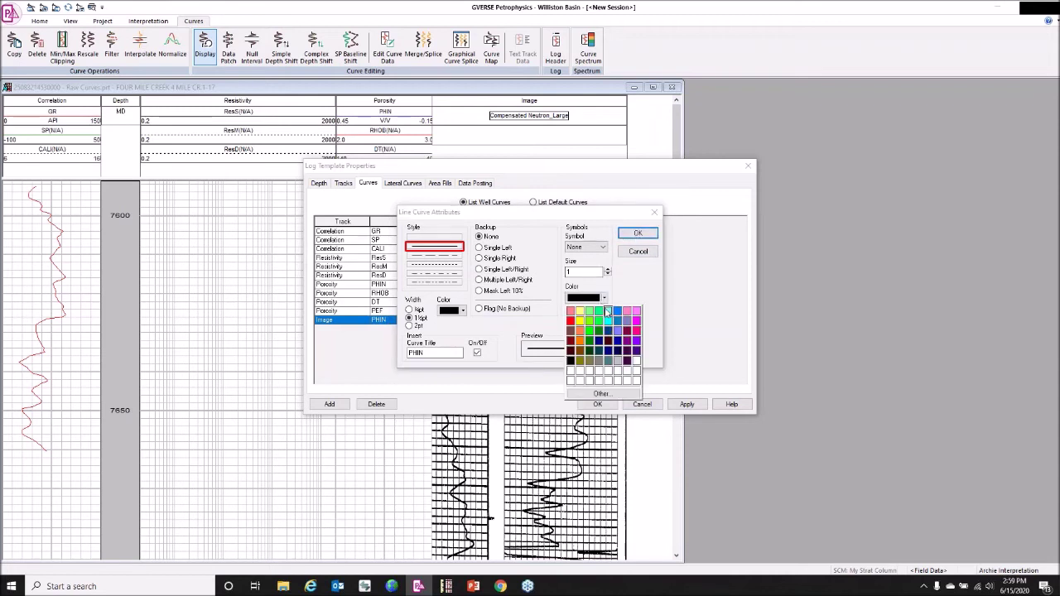
{"action": "left_click", "coordinate": [620, 314]}
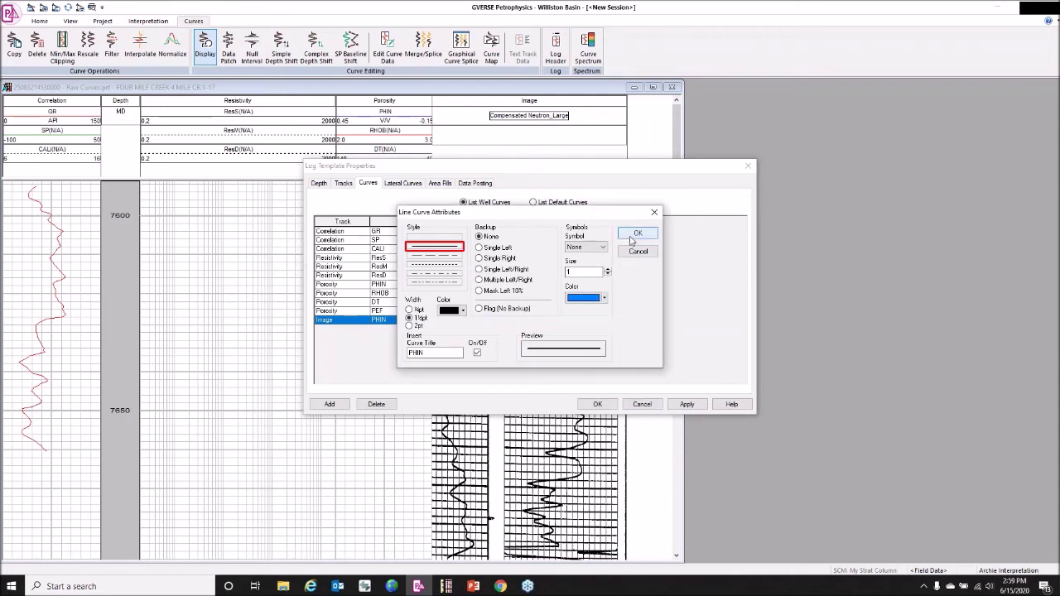
{"action": "left_click", "coordinate": [634, 236]}
Step: Set the Image track's PHIN line color to blue and accept the template changes
{"action": "left_click", "coordinate": [620, 319]}
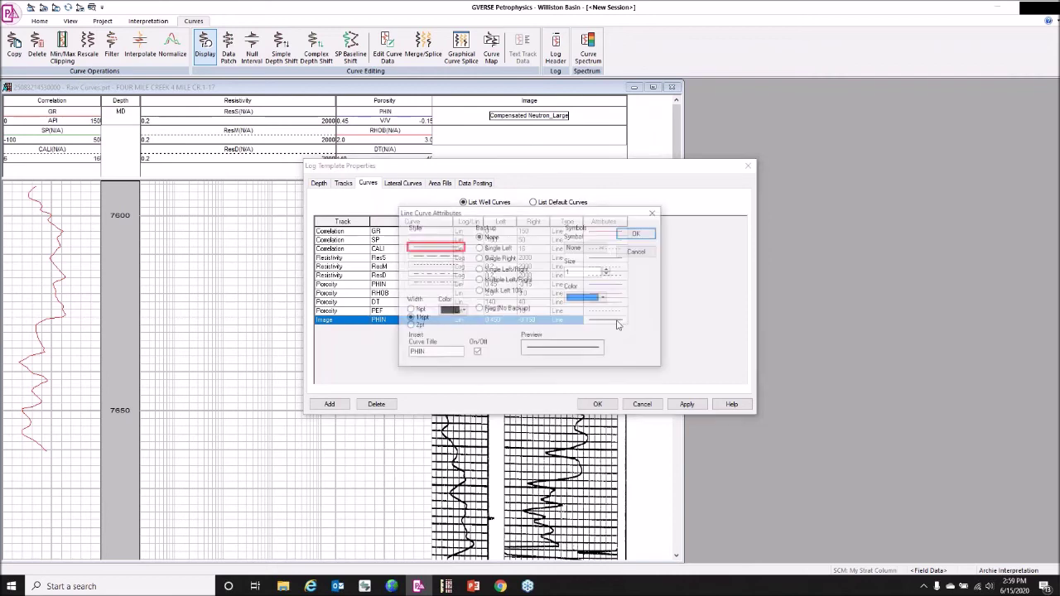
{"action": "left_click", "coordinate": [465, 311]}
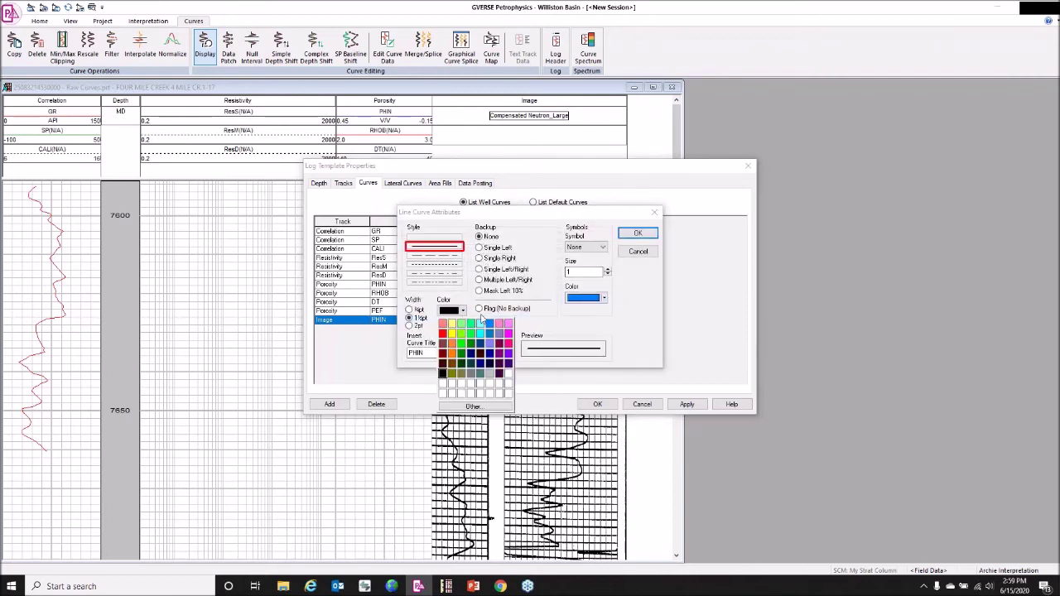
{"action": "left_click", "coordinate": [498, 323]}
{"action": "left_click", "coordinate": [465, 312]}
{"action": "left_click", "coordinate": [490, 323]}
{"action": "left_click", "coordinate": [636, 235]}
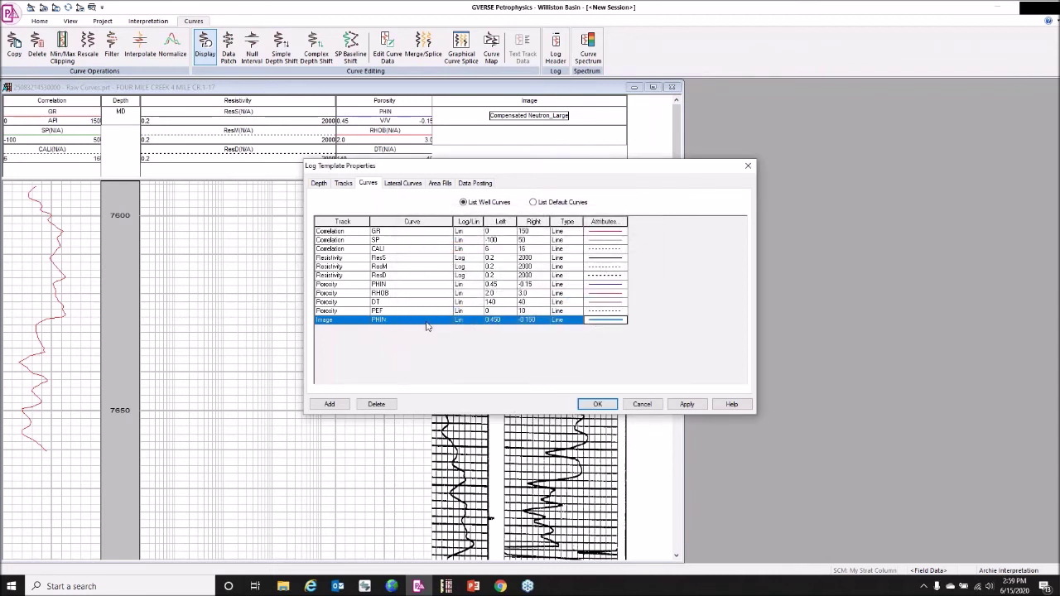
{"action": "left_click", "coordinate": [615, 403]}
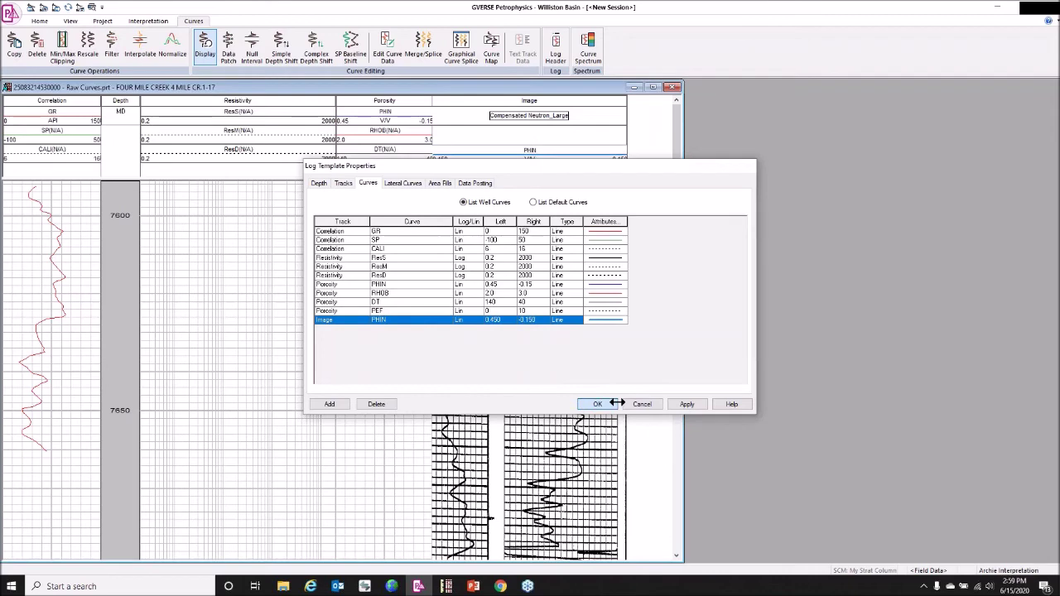
Step: Move the PHIN curve scale above the Compensated Neutron_Large label in the Image track header
{"action": "left_click", "coordinate": [544, 120]}
{"action": "left_click_drag", "start_coordinate": [543, 120], "coordinate": [528, 121]}
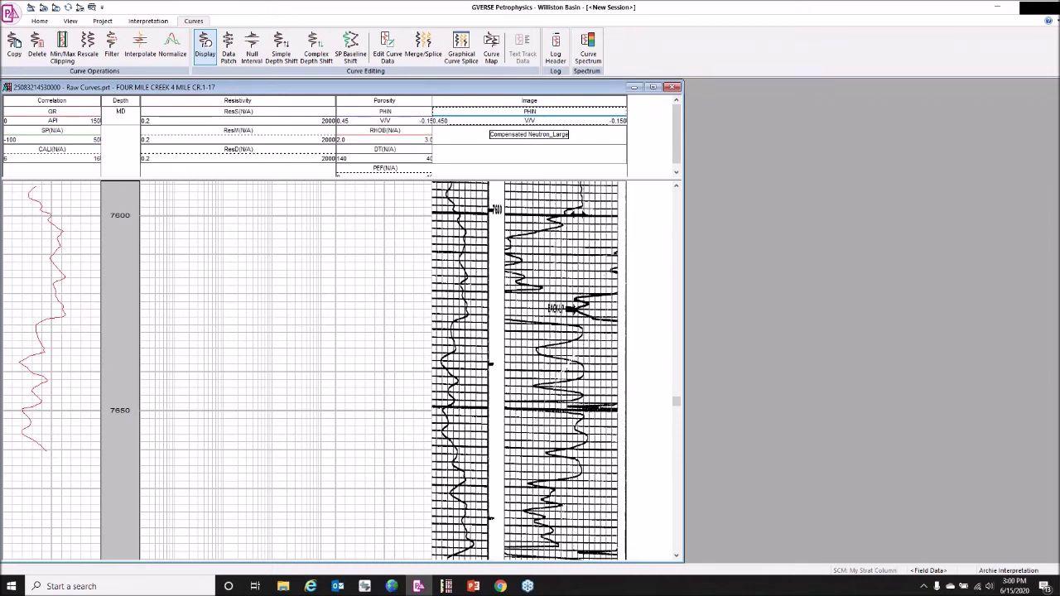
Step: Clip the raster image on both sides so that the neutron curve's grid fills the full width of the Image track
{"action": "right_click", "coordinate": [503, 277]}
{"action": "left_click", "coordinate": [524, 296]}
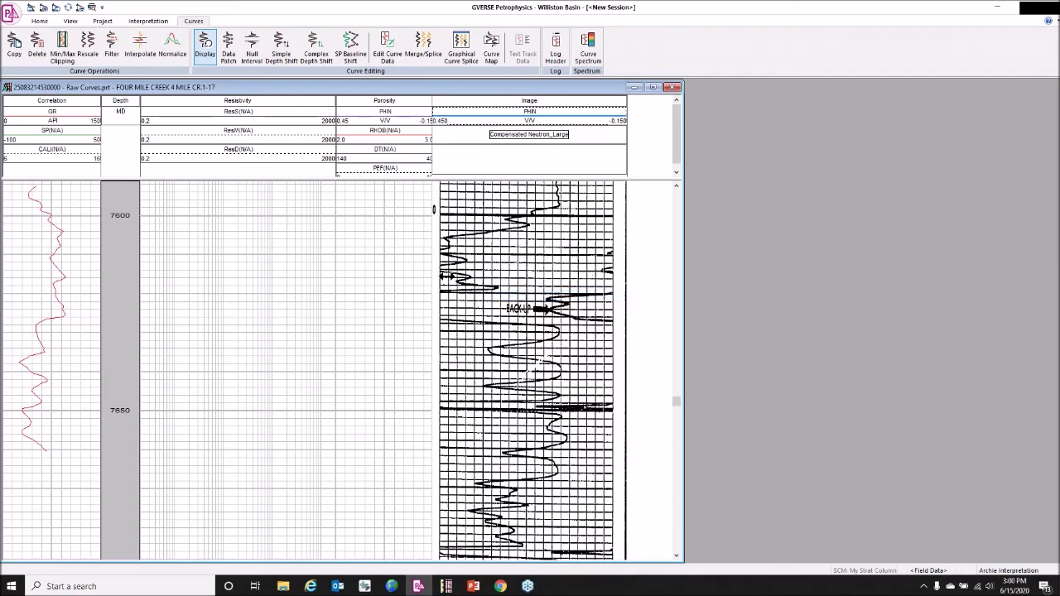
{"action": "right_click", "coordinate": [448, 275]}
{"action": "left_click", "coordinate": [480, 293]}
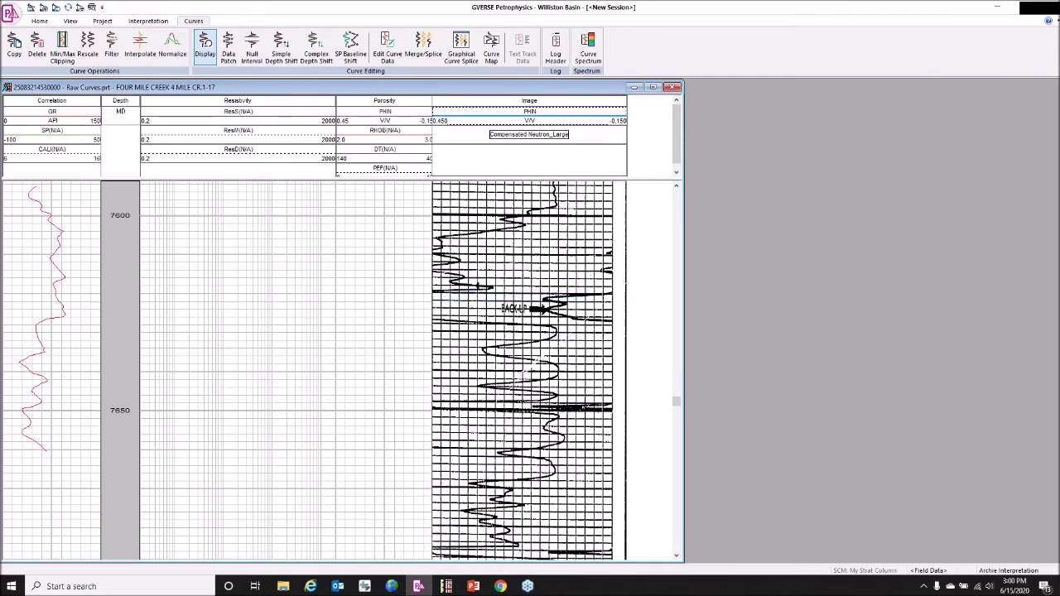
{"action": "right_click", "coordinate": [617, 344]}
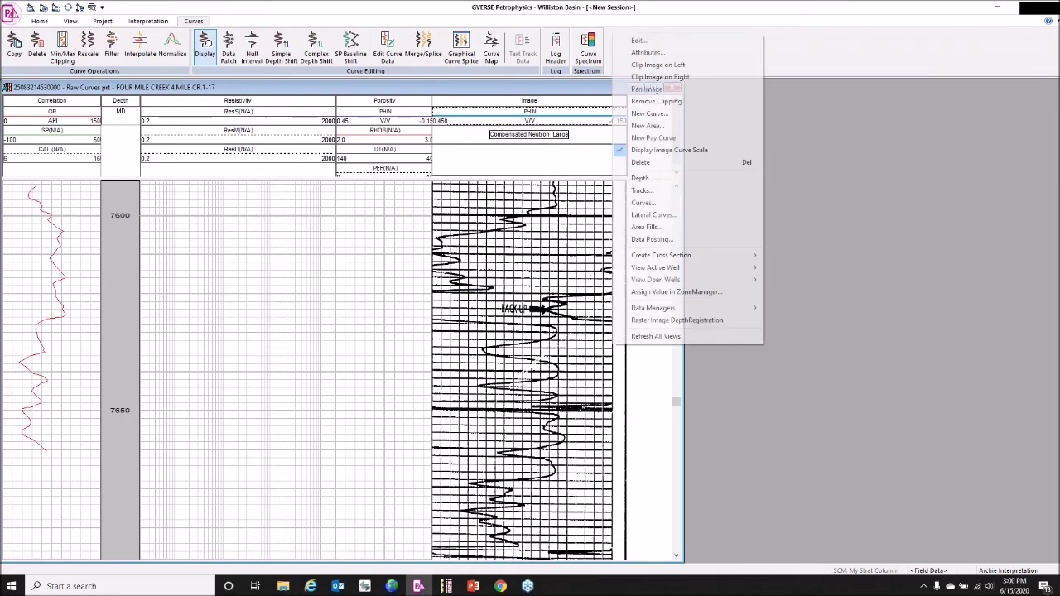
{"action": "left_click", "coordinate": [661, 77]}
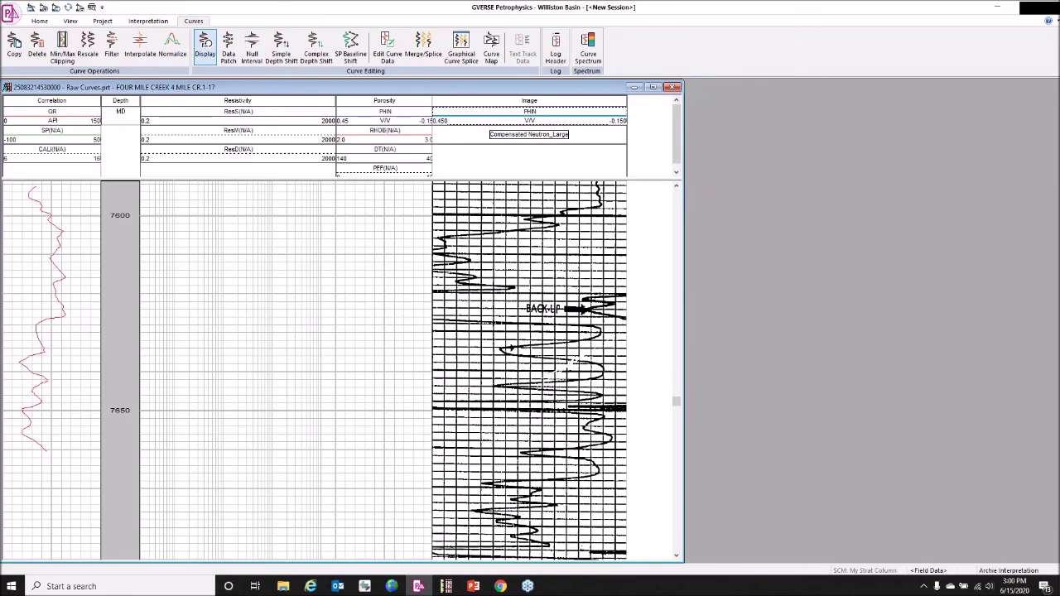
Step: Trace the neutron curve as PHIN with Data Patch in the Image track, from about 7597.5 down to about 7608 ft
{"action": "scroll", "coordinate": [315, 370], "scroll_direction": "down", "scroll_amount": 5}
{"action": "scroll", "coordinate": [315, 370], "scroll_direction": "up", "scroll_amount": 8}
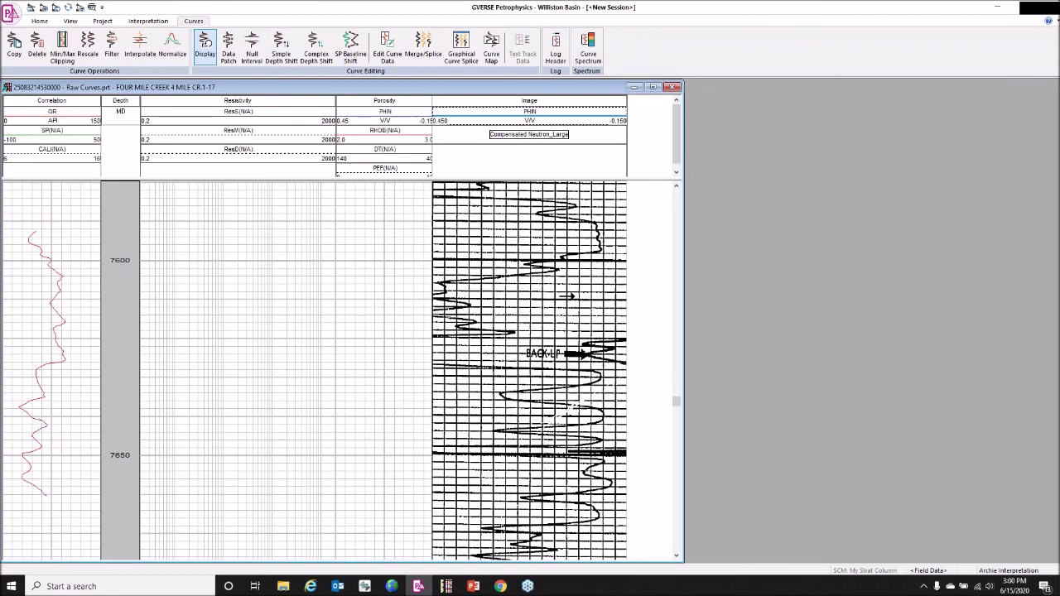
{"action": "scroll", "coordinate": [566, 296], "scroll_direction": "down", "scroll_amount": 3}
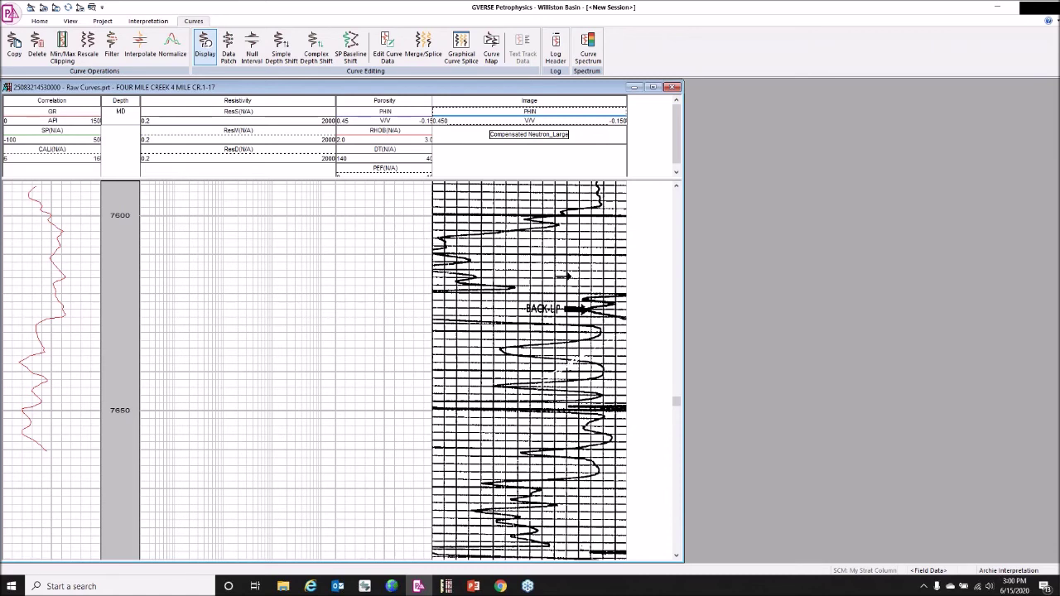
{"action": "left_click", "coordinate": [228, 50]}
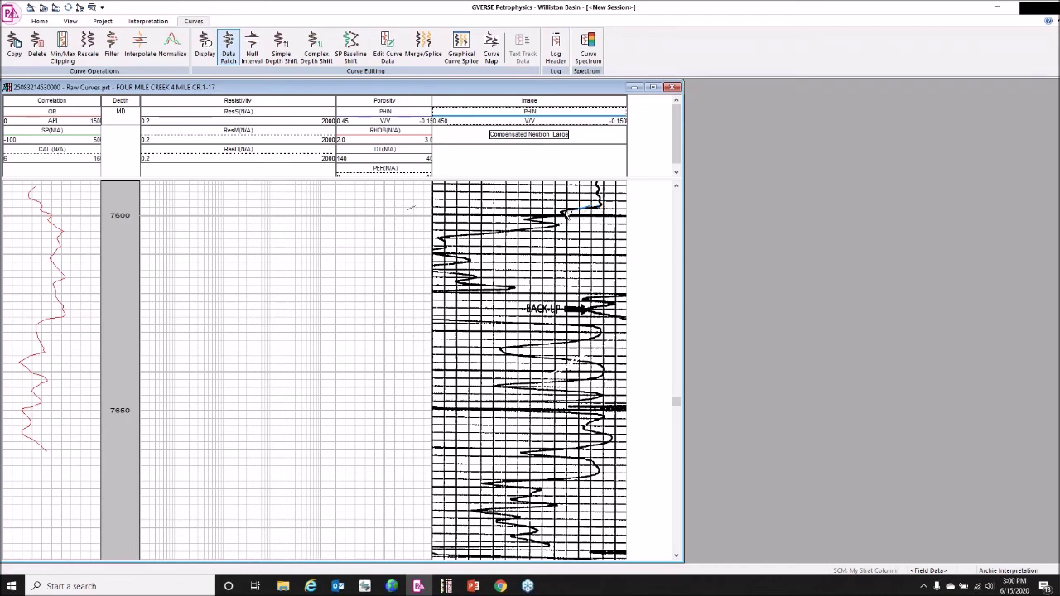
{"action": "mouse_move", "coordinate": [564, 217]}
{"action": "left_mouse_down"}
{"action": "mouse_move", "coordinate": [530, 224]}
{"action": "mouse_move", "coordinate": [541, 224]}
{"action": "left_mouse_up"}
{"action": "mouse_move", "coordinate": [552, 233]}
{"action": "left_mouse_down"}
{"action": "mouse_move", "coordinate": [527, 236]}
{"action": "mouse_move", "coordinate": [536, 231]}
{"action": "left_mouse_up"}
{"action": "left_click_drag", "start_coordinate": [534, 233], "coordinate": [445, 243]}
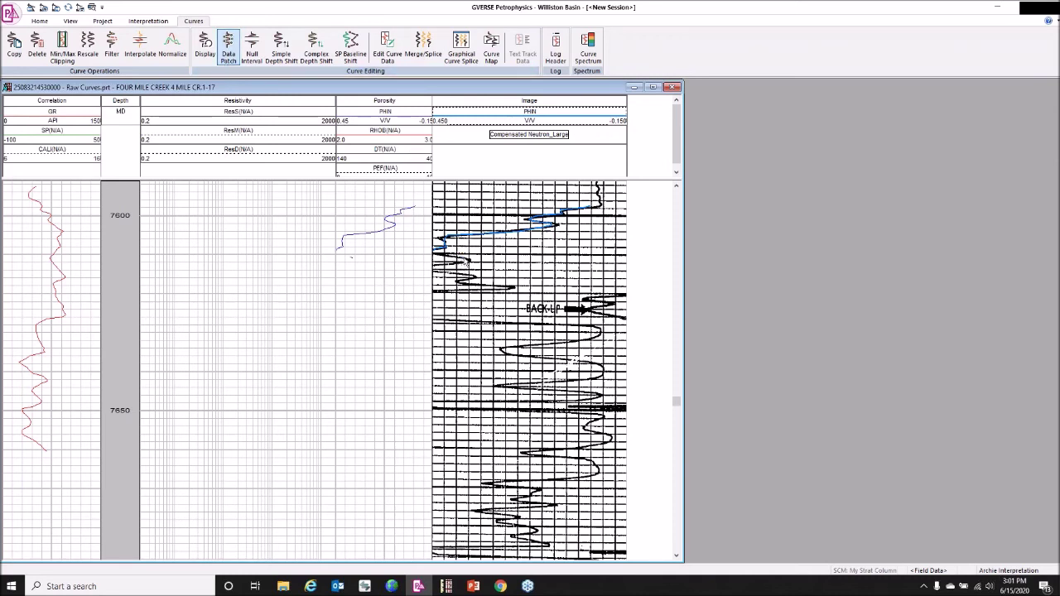
Step: Continue tracing the PHIN curve over the raster down to about 7616.5 ft, and save the changes to the well
{"action": "left_click", "coordinate": [470, 262]}
{"action": "left_click", "coordinate": [449, 269]}
{"action": "left_click", "coordinate": [468, 282]}
{"action": "left_click", "coordinate": [447, 260]}
{"action": "left_click_drag", "start_coordinate": [462, 260], "coordinate": [454, 270]}
{"action": "left_click", "coordinate": [228, 48]}
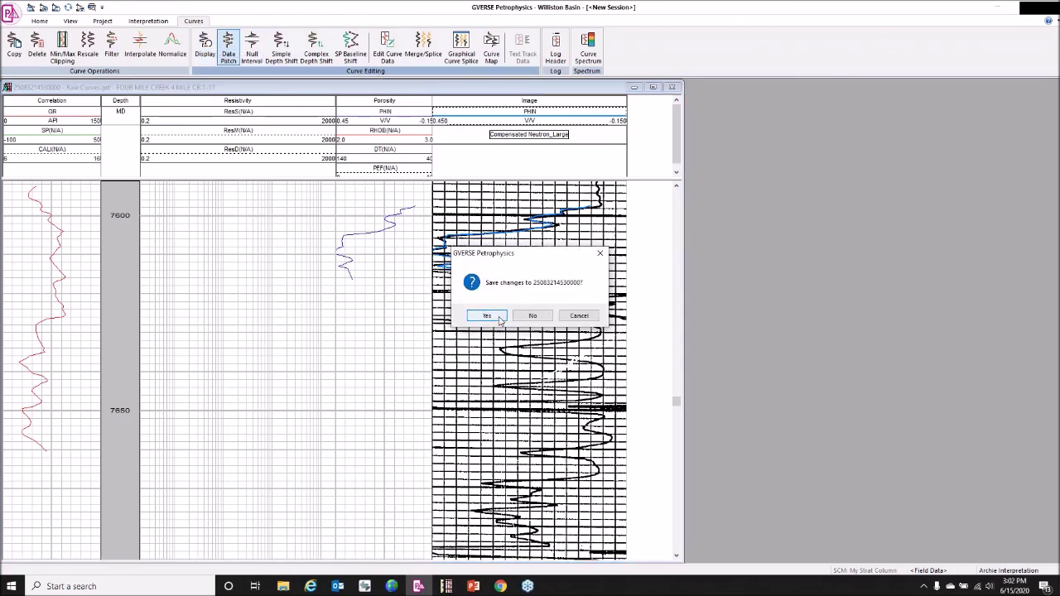
{"action": "left_click", "coordinate": [490, 316]}
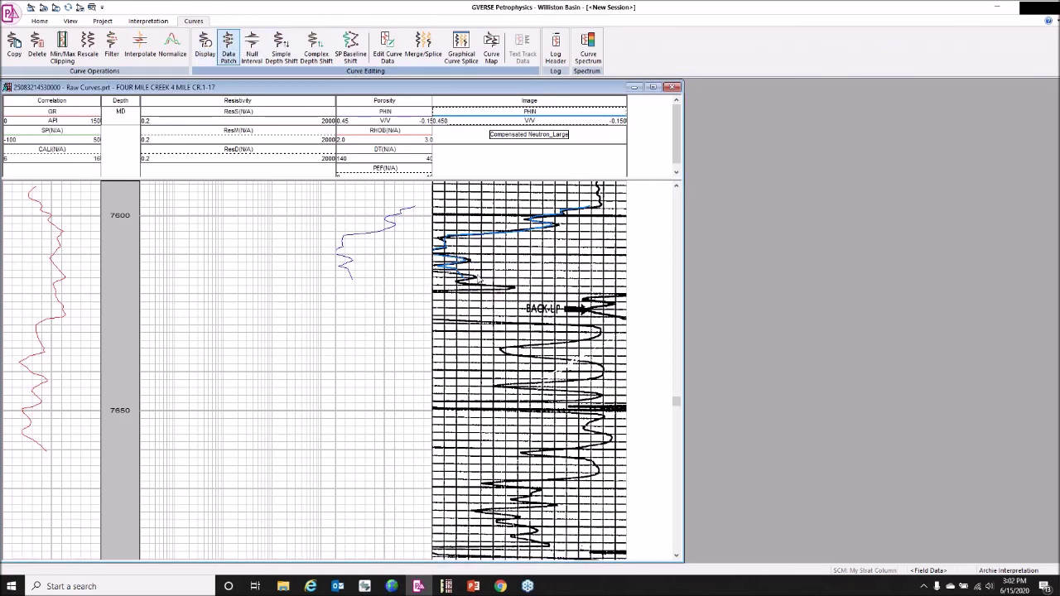
Step: Check the start and stop depths of the GR and PHIN curves in the DepthOnly curve set
{"action": "left_click", "coordinate": [387, 48]}
{"action": "left_click", "coordinate": [408, 220]}
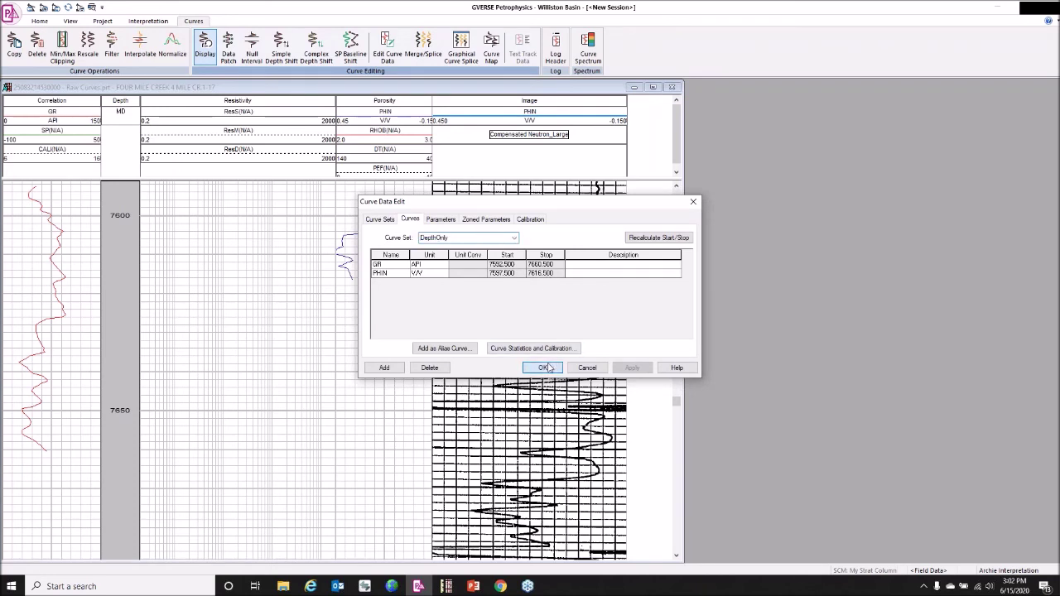
{"action": "left_click", "coordinate": [542, 367]}
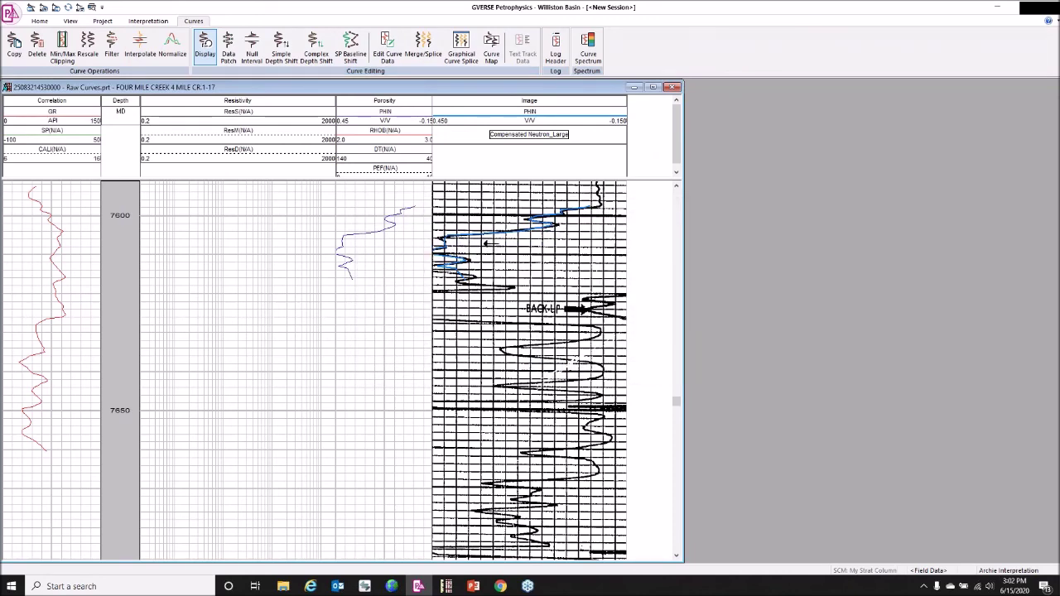